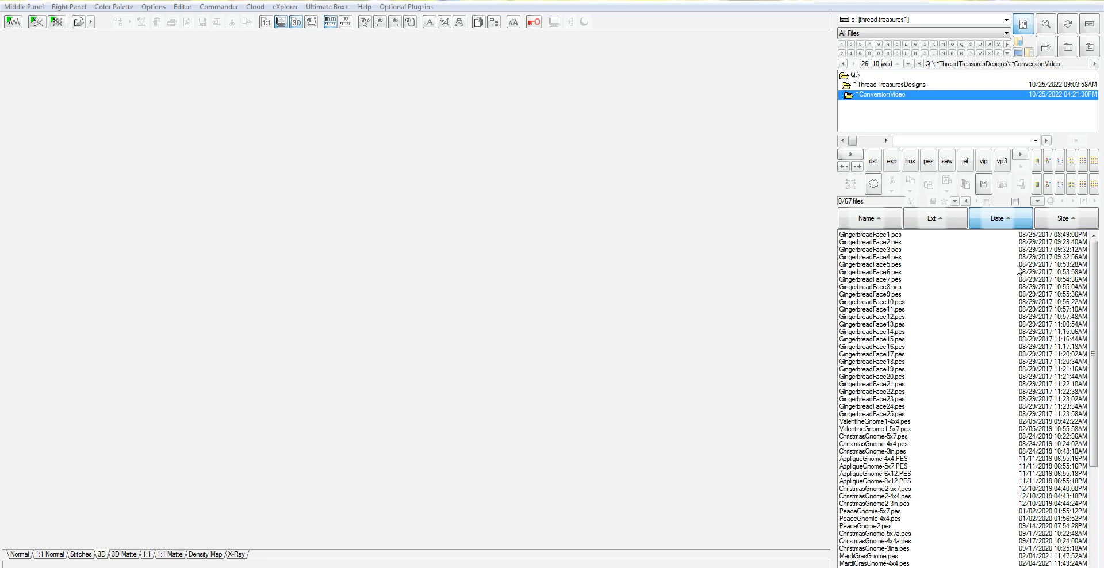
Convert all the design files in the ~ConversionVideo folder to the EXP (Melco) format
{"action": "left_click", "coordinate": [879, 236]}
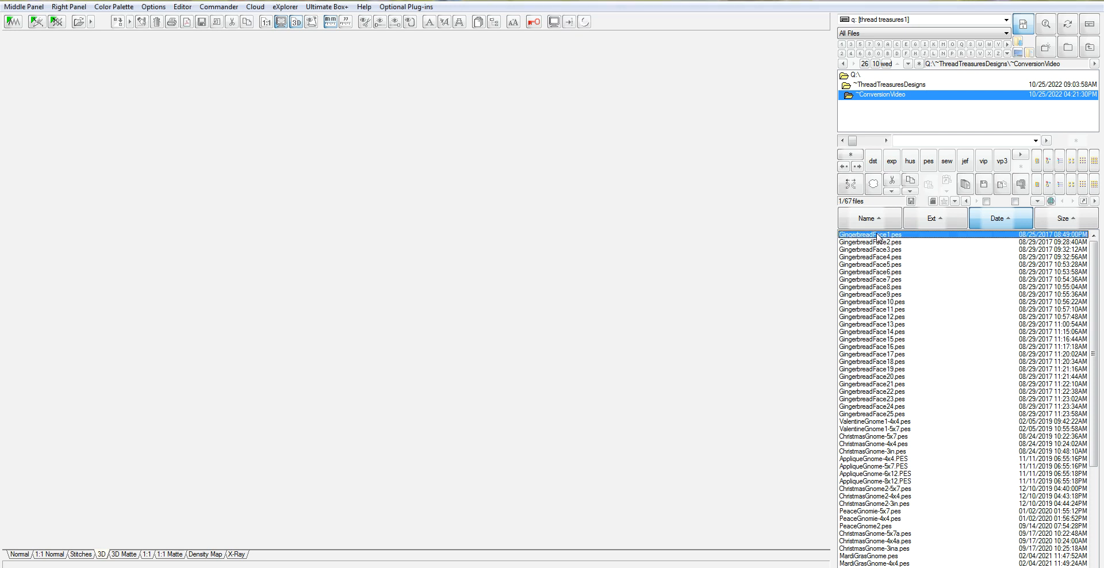
{"action": "scroll", "coordinate": [1095, 258], "scroll_direction": "down", "scroll_amount": 7}
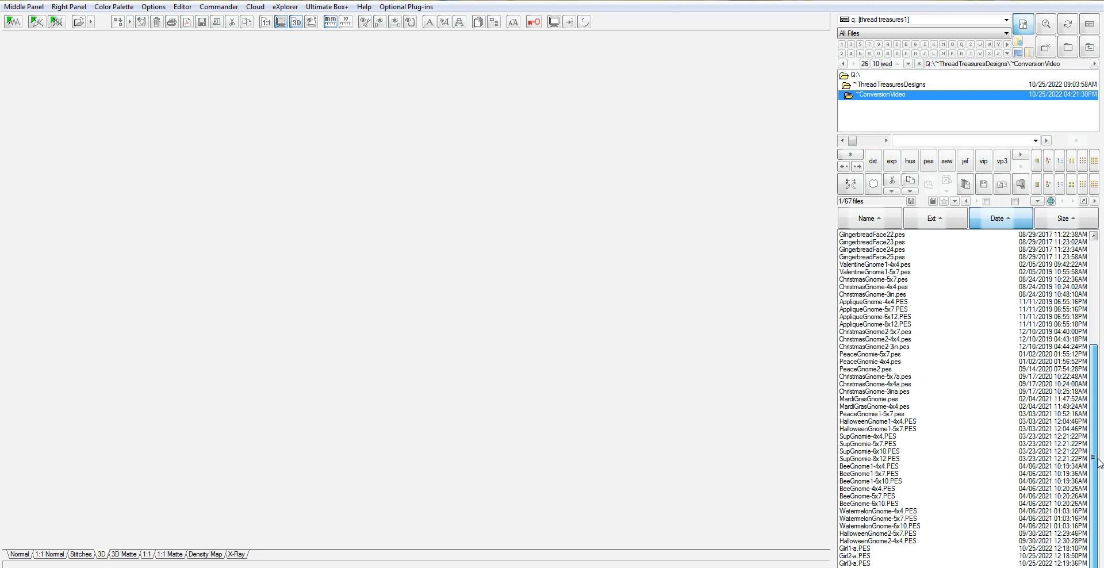
{"action": "left_click", "coordinate": [890, 564], "text": "shift"}
{"action": "right_click", "coordinate": [877, 311]}
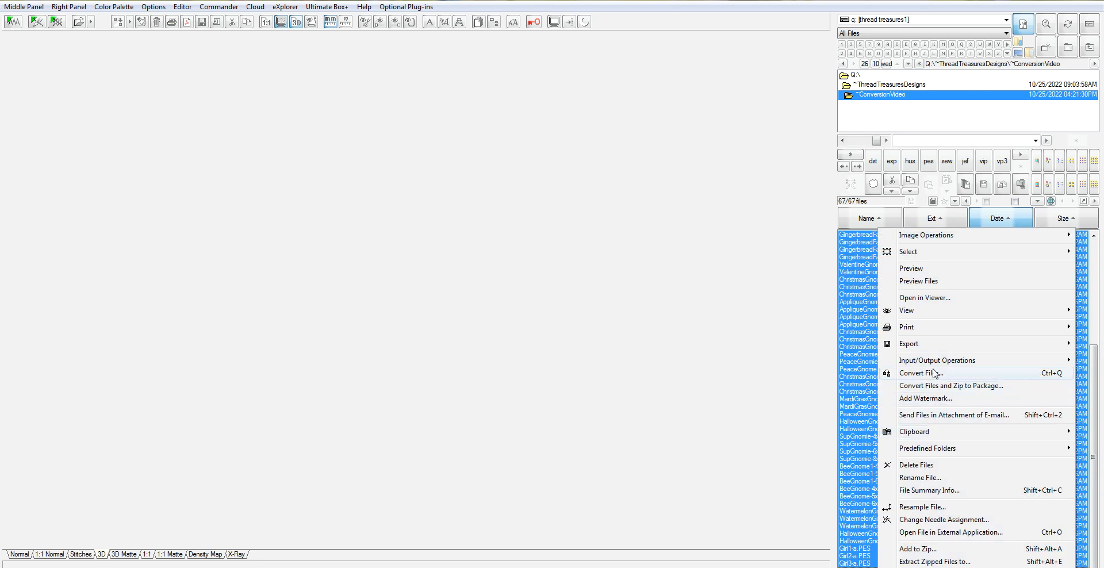
{"action": "left_click", "coordinate": [931, 373]}
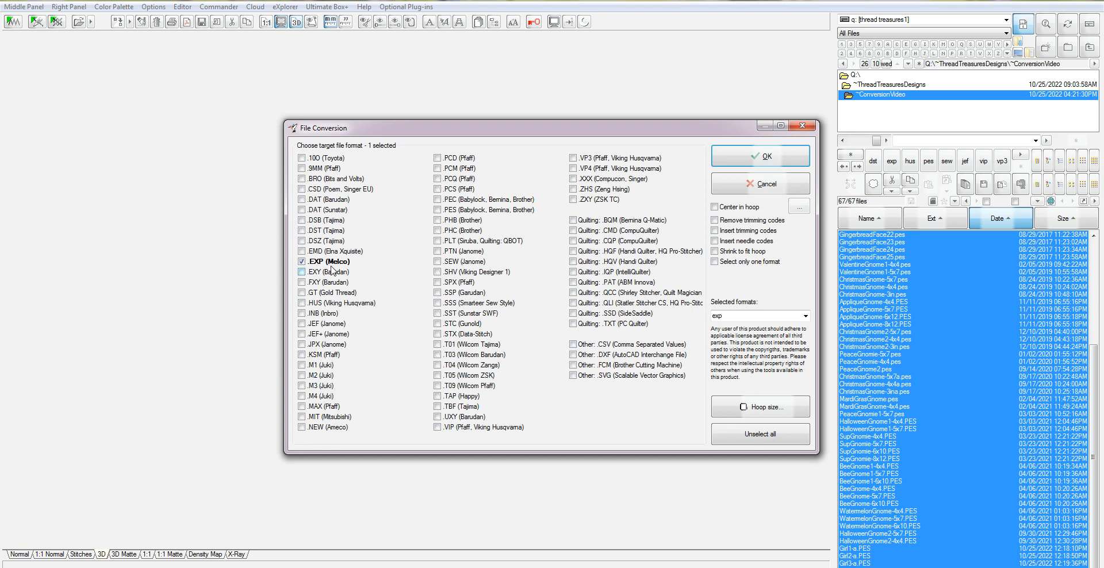
{"action": "left_click", "coordinate": [785, 160]}
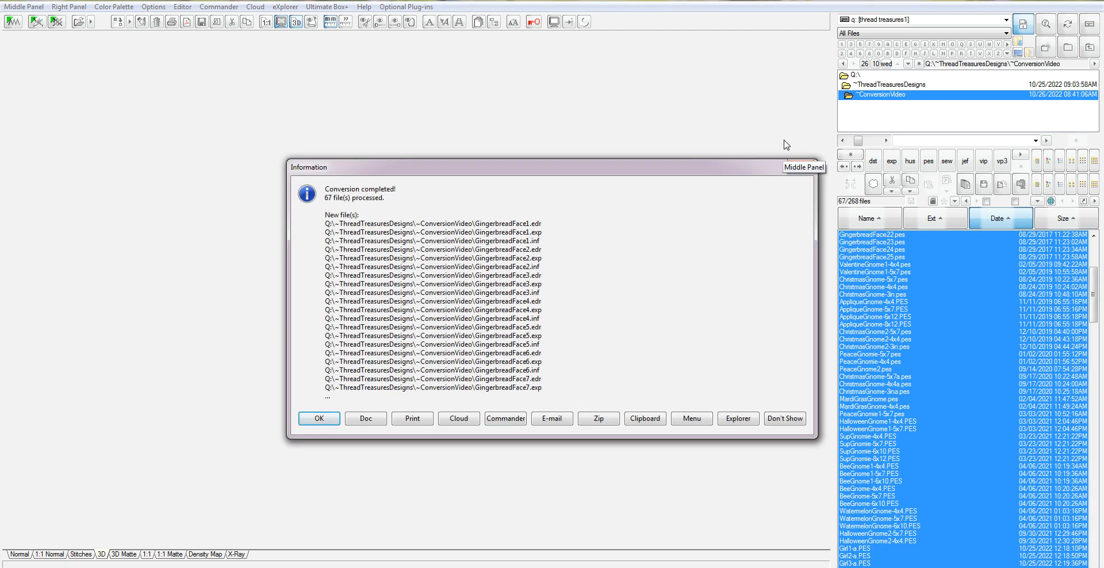
{"action": "left_click", "coordinate": [319, 419]}
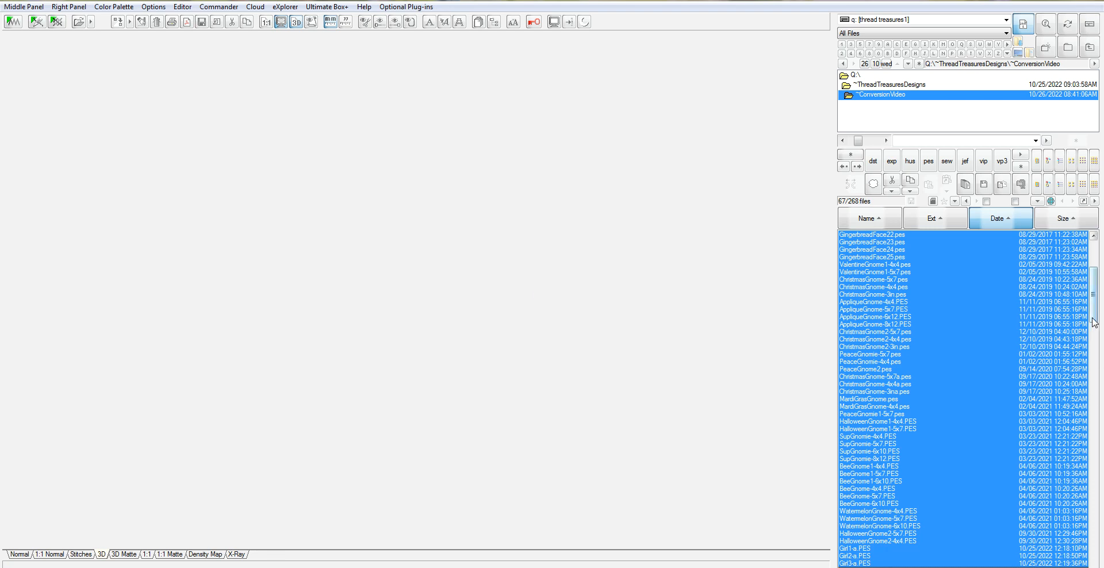
Examine the converted .exp files in the ~ConversionVideo folder, such as the HalloweenGnome designs
{"action": "left_click", "coordinate": [1095, 250]}
{"action": "left_click", "coordinate": [897, 317]}
{"action": "scroll", "coordinate": [923, 295], "scroll_direction": "down", "scroll_amount": 2}
{"action": "scroll", "coordinate": [924, 266], "scroll_direction": "up", "scroll_amount": 2}
{"action": "left_click_drag", "start_coordinate": [1086, 281], "coordinate": [1090, 519]}
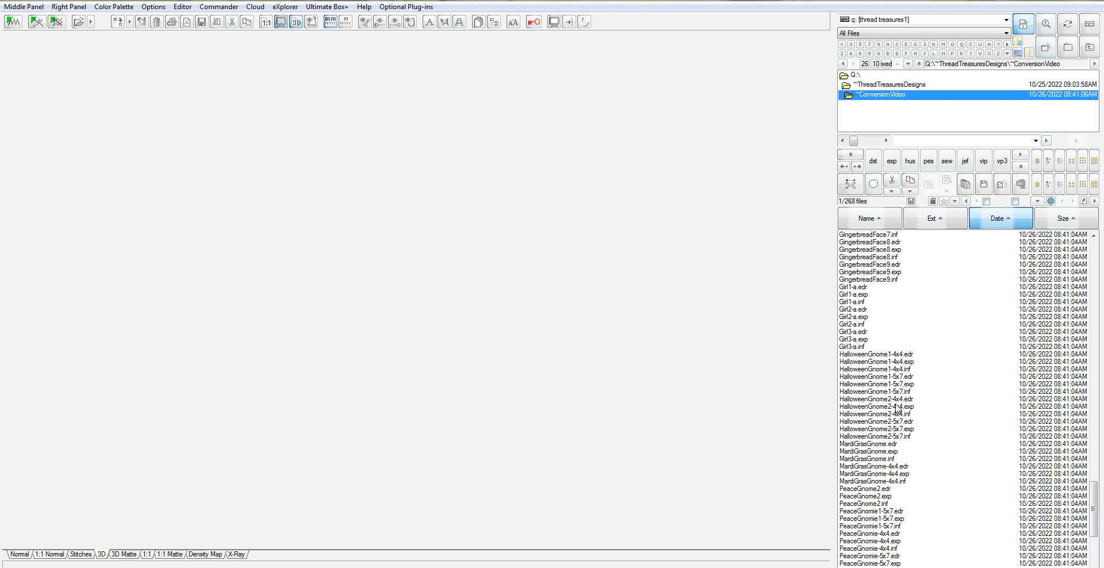
{"action": "left_click", "coordinate": [913, 384]}
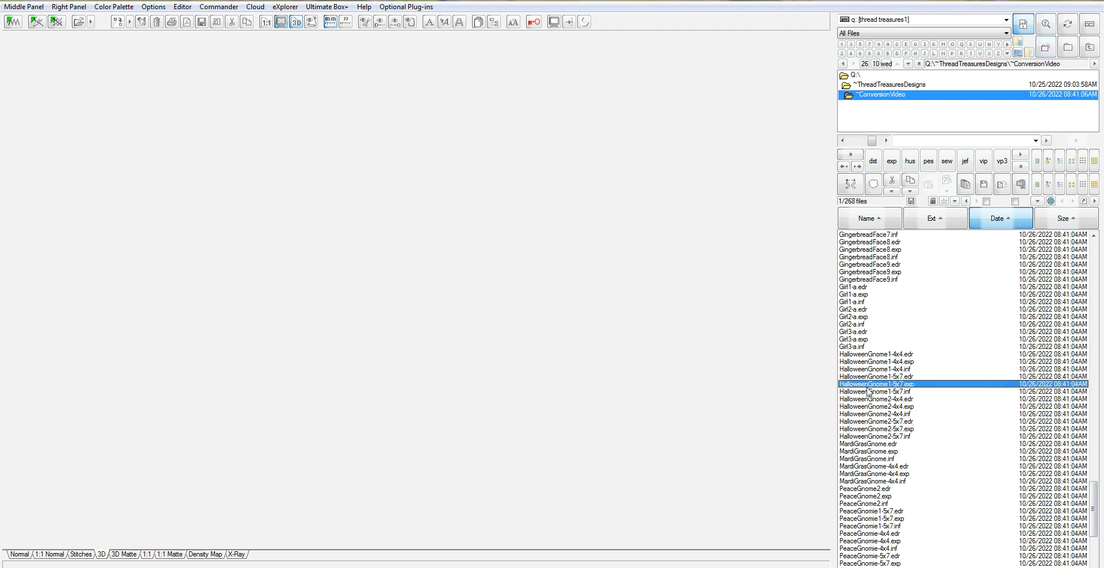
{"action": "left_click", "coordinate": [913, 429]}
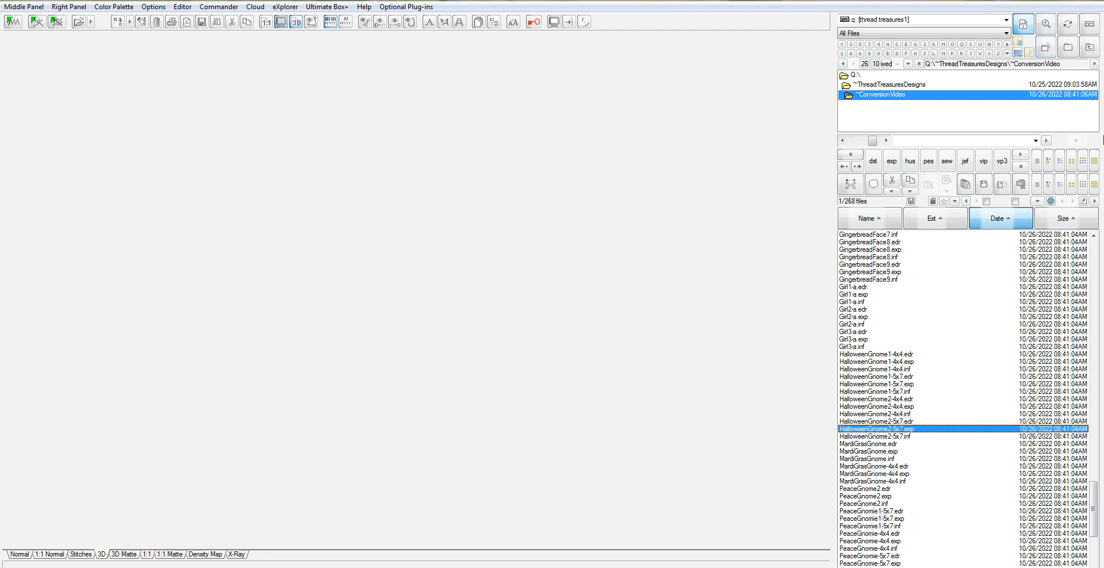
Switch to EQ8 and start designing a quilt from scratch
{"action": "left_click", "coordinate": [1050, 3]}
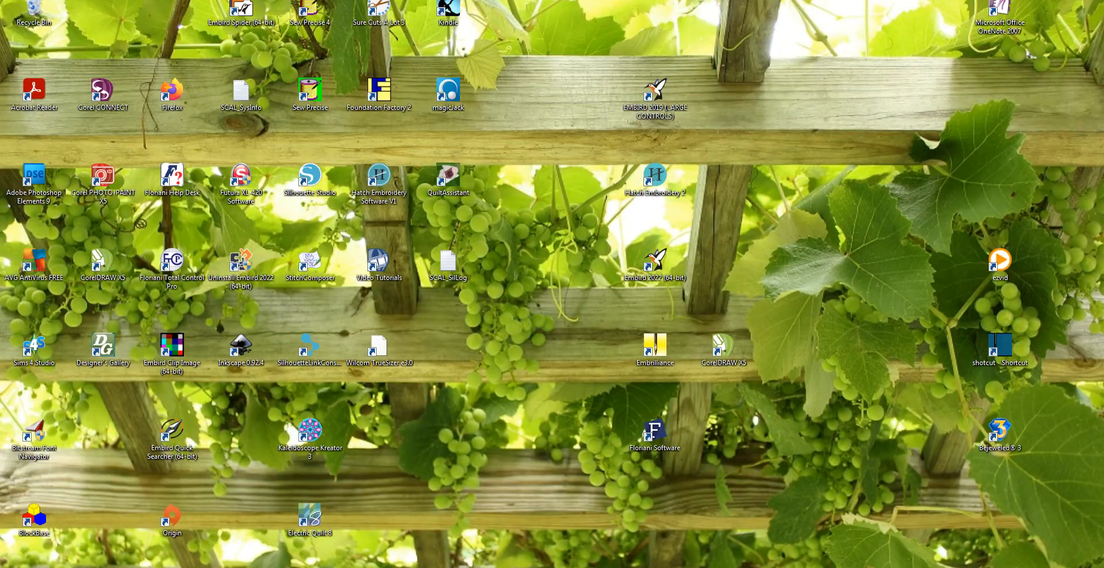
{"action": "left_click", "coordinate": [299, 566]}
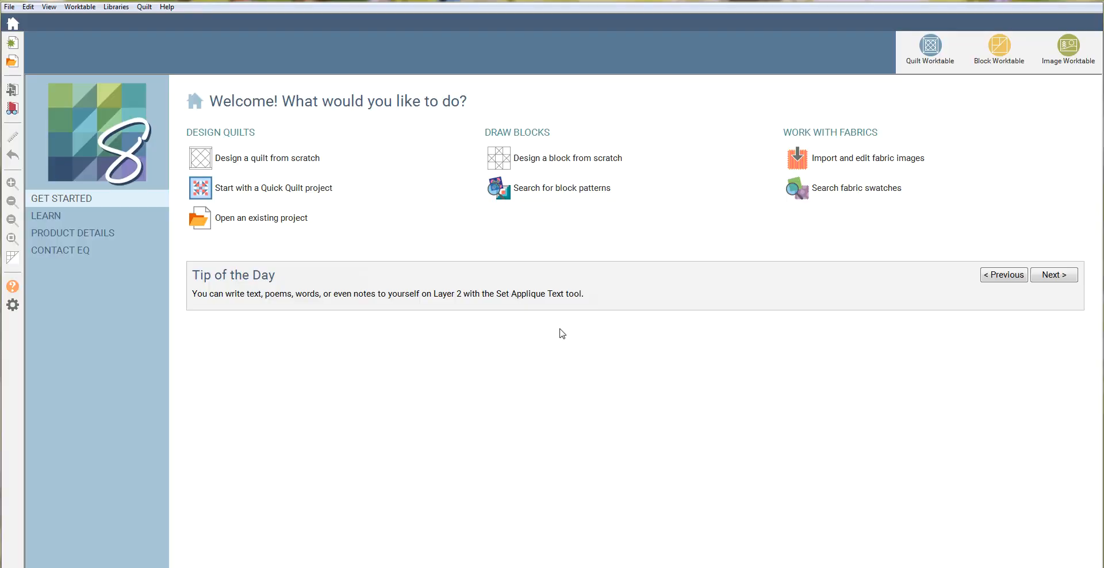
{"action": "left_click", "coordinate": [316, 165]}
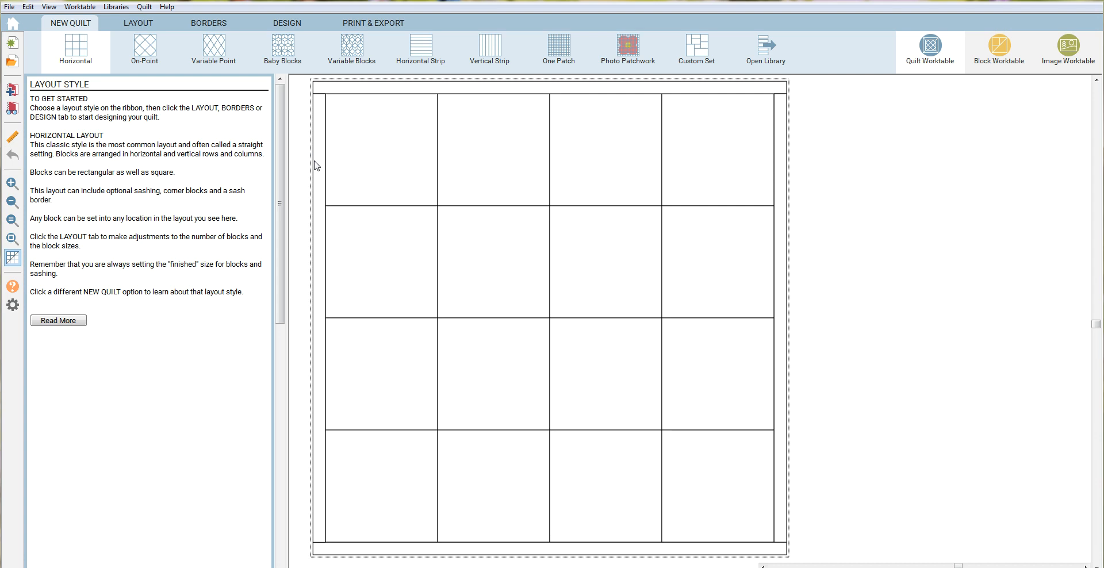
Set the finished size of the blocks in the horizontal layout to 8 wide by 12 high
{"action": "left_click", "coordinate": [143, 21]}
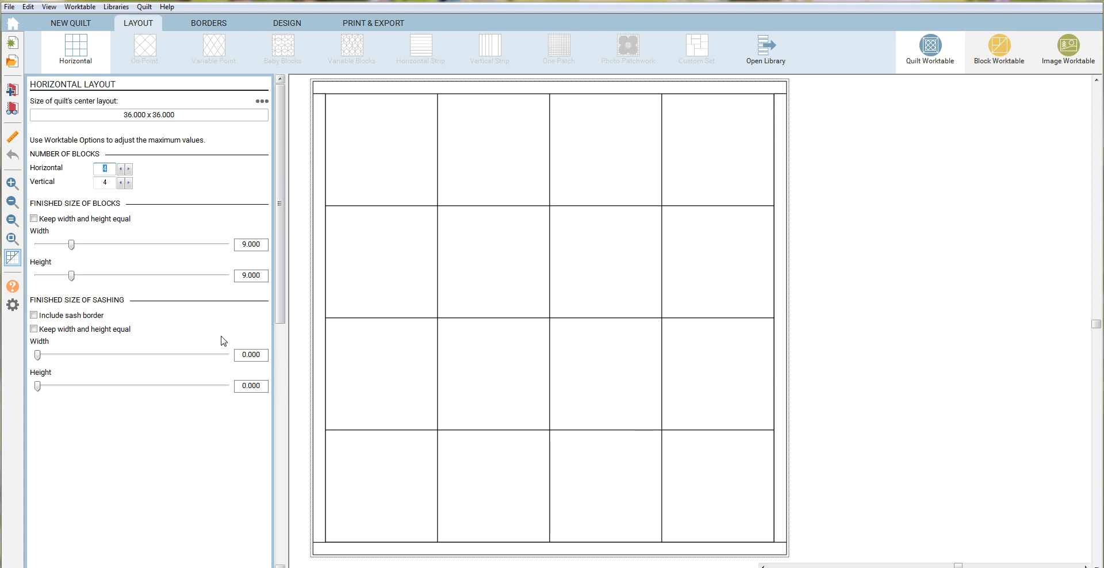
{"action": "left_click", "coordinate": [243, 246]}
{"action": "type", "text": "8"}
{"action": "left_click_drag", "start_coordinate": [247, 276], "coordinate": [240, 275]}
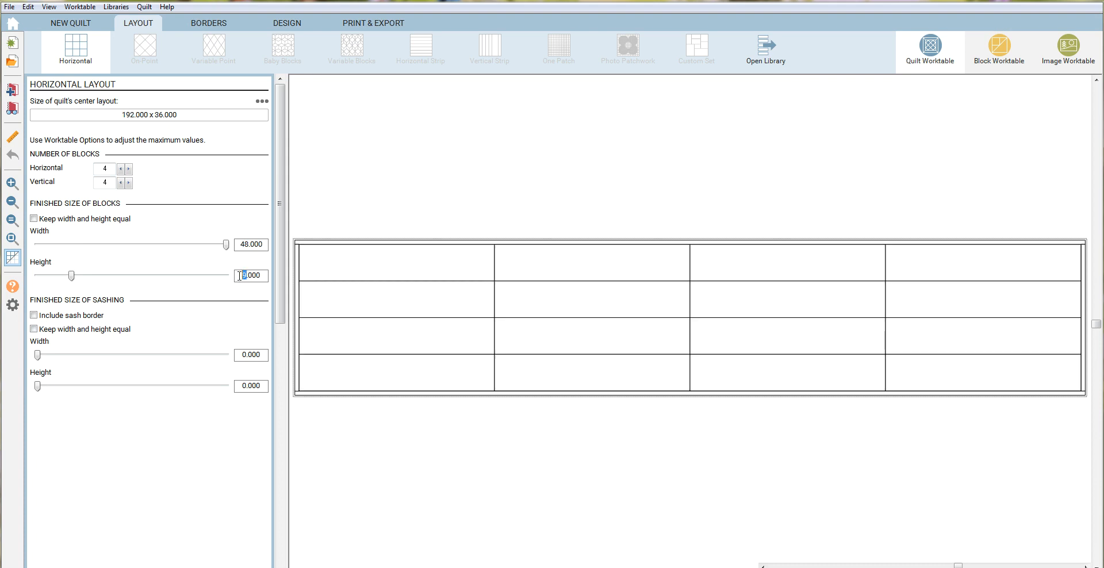
{"action": "type", "text": "12"}
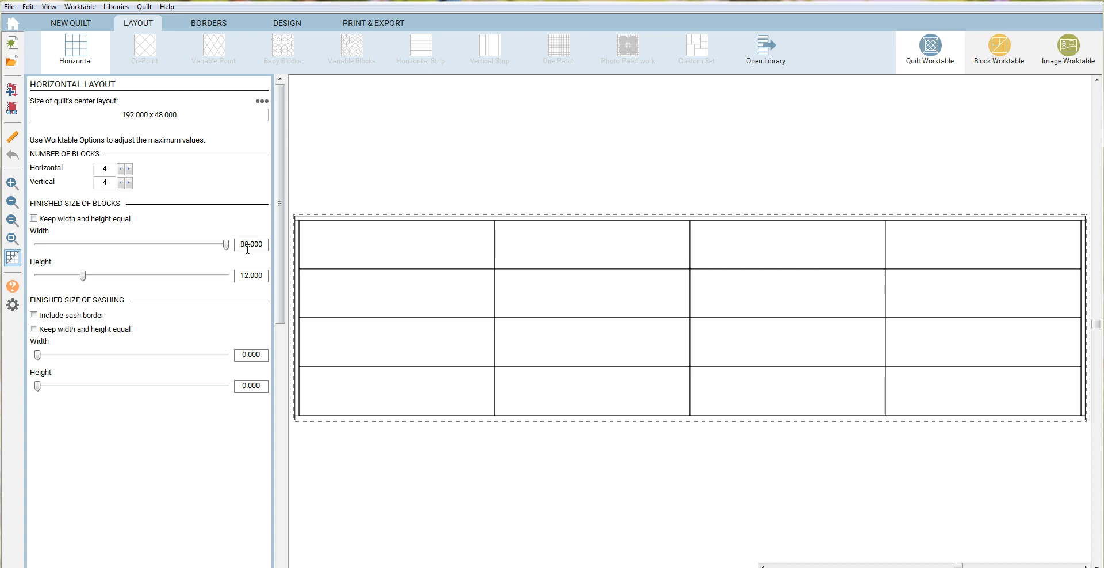
{"action": "key", "text": "BackSpace"}
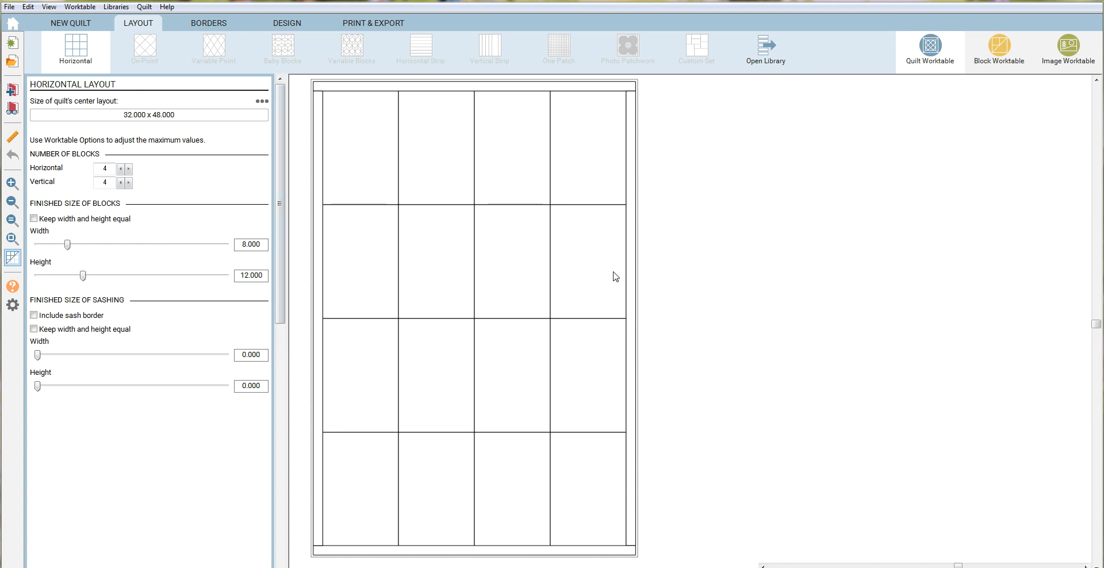
Bring up the Embroidery Tools for designing on Layer 3 of the quilt
{"action": "left_click", "coordinate": [224, 26]}
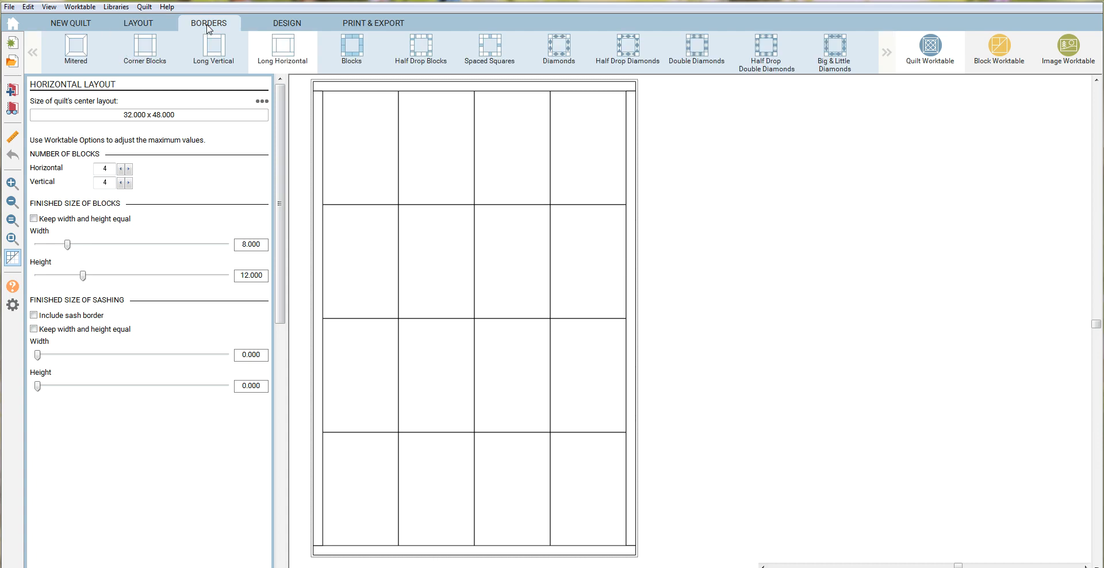
{"action": "left_click", "coordinate": [313, 23]}
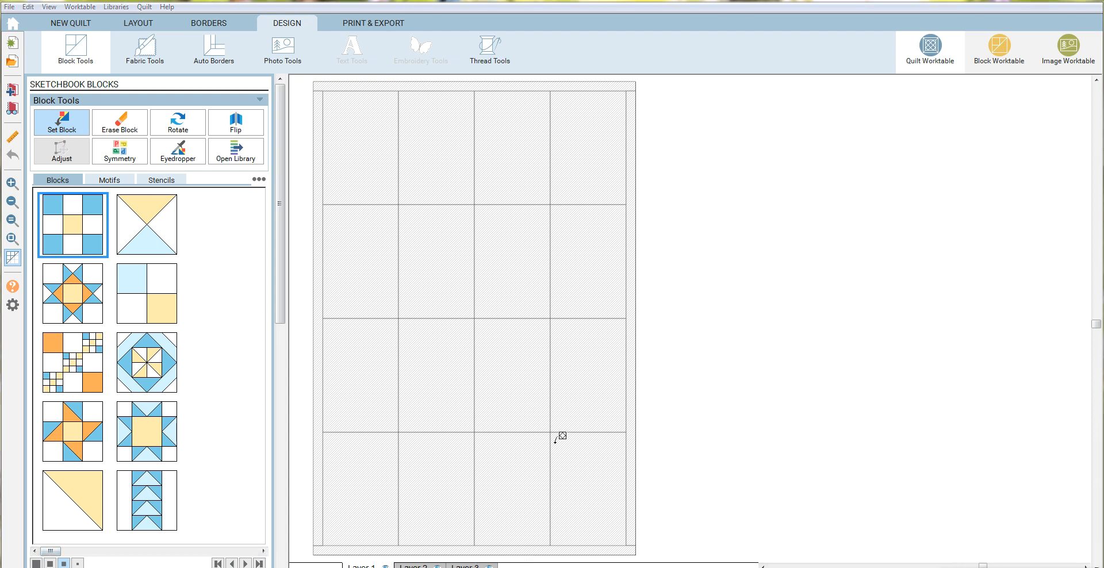
{"action": "left_click", "coordinate": [467, 563]}
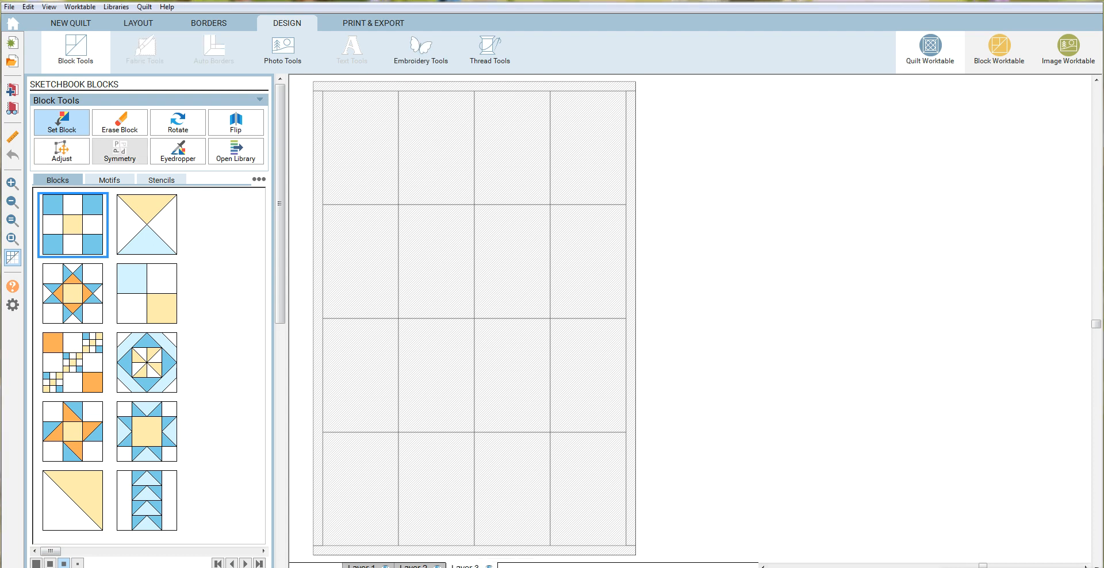
{"action": "left_click", "coordinate": [428, 65]}
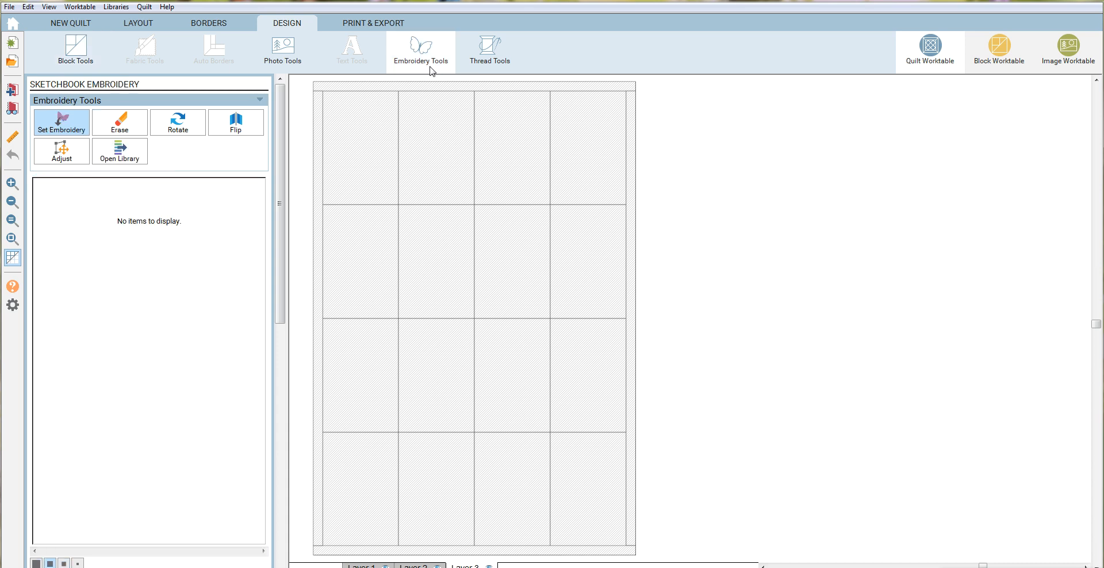
Import all the .EXP files from the ~ConversionVideo folder into the embroidery library, accepting each thread color notice
{"action": "left_click", "coordinate": [112, 152]}
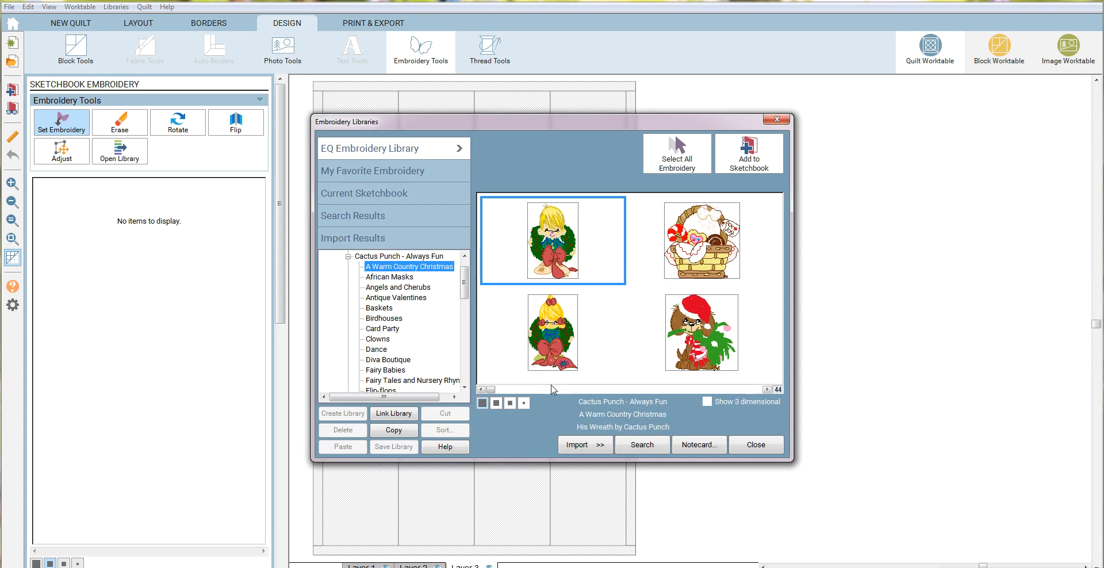
{"action": "left_click", "coordinate": [347, 256]}
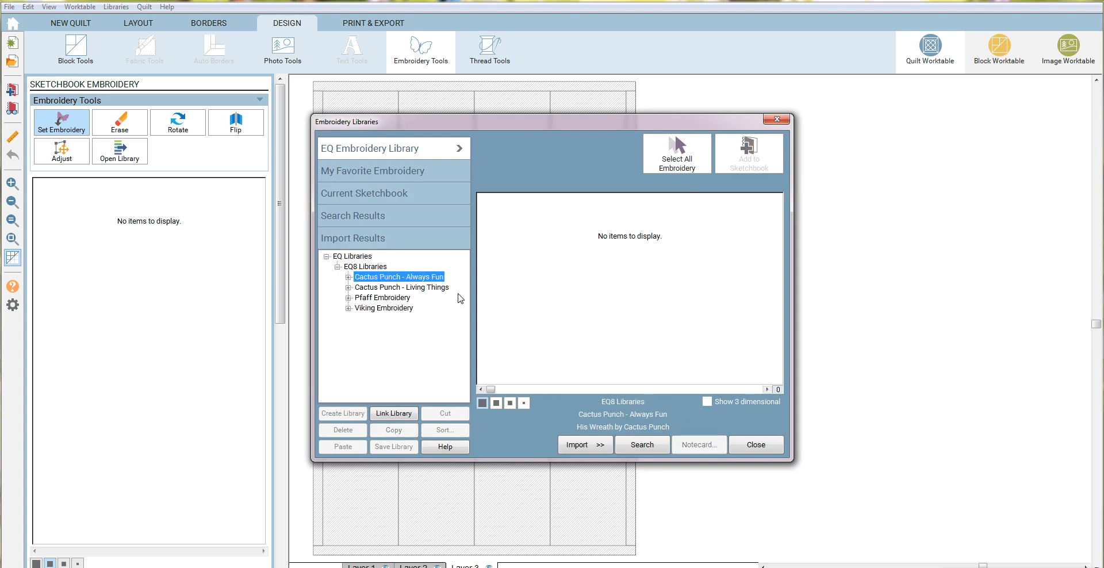
{"action": "left_click", "coordinate": [593, 446]}
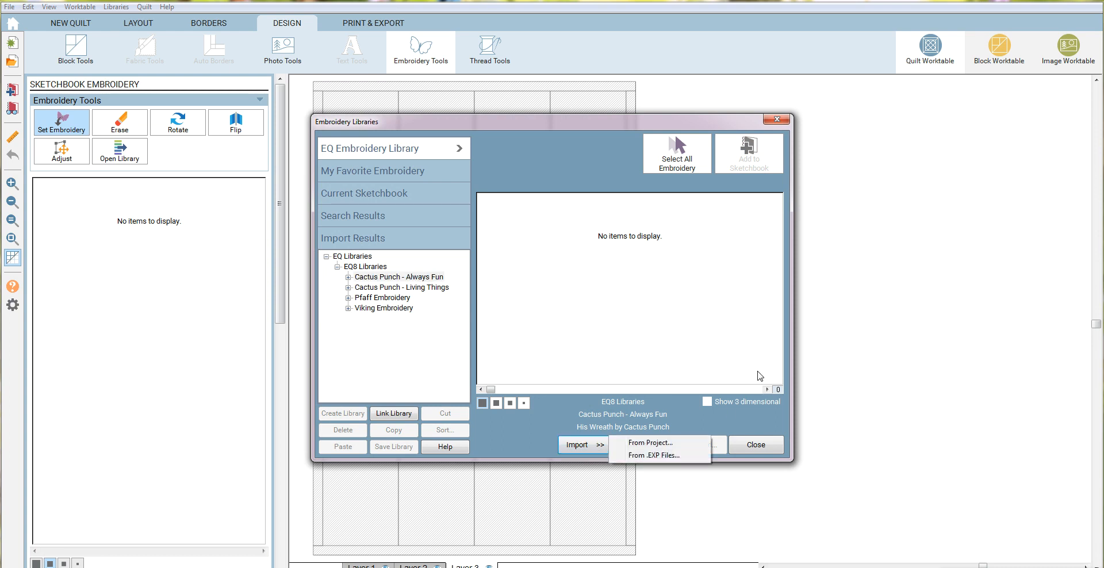
{"action": "left_click", "coordinate": [644, 456]}
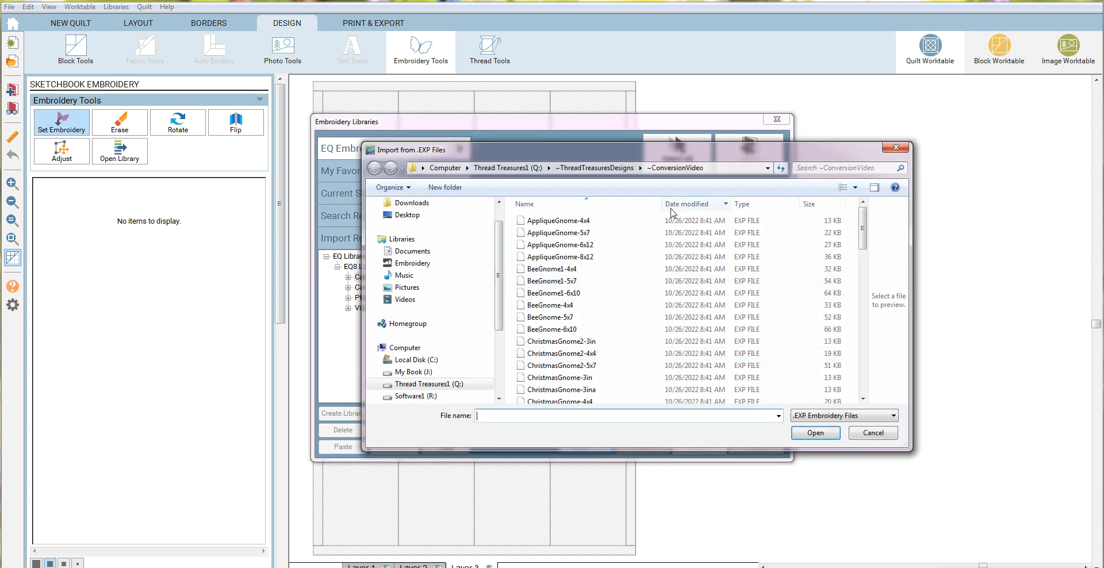
{"action": "left_click", "coordinate": [685, 170]}
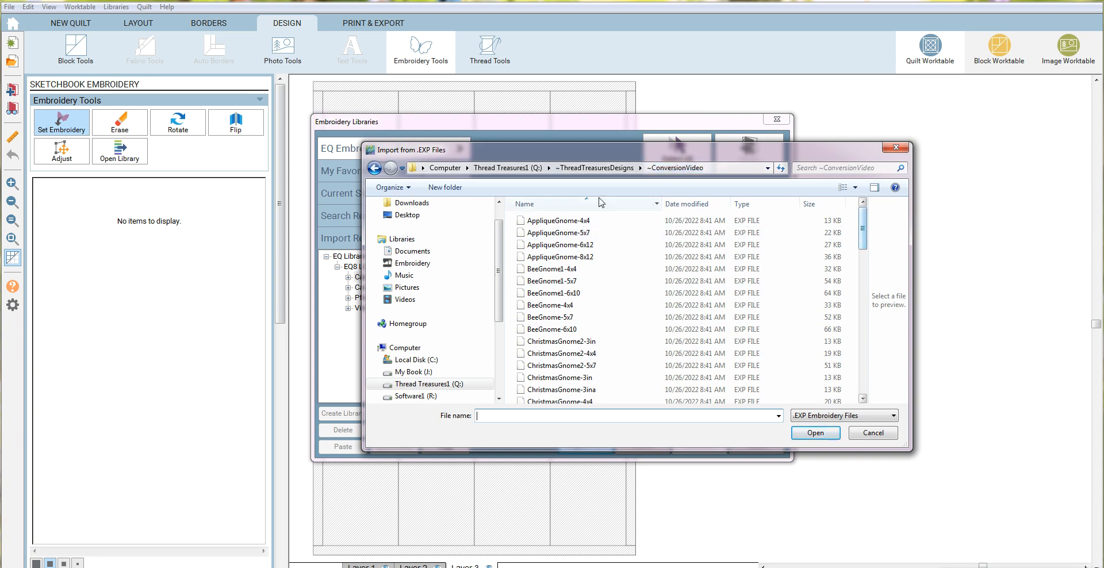
{"action": "left_click", "coordinate": [551, 223]}
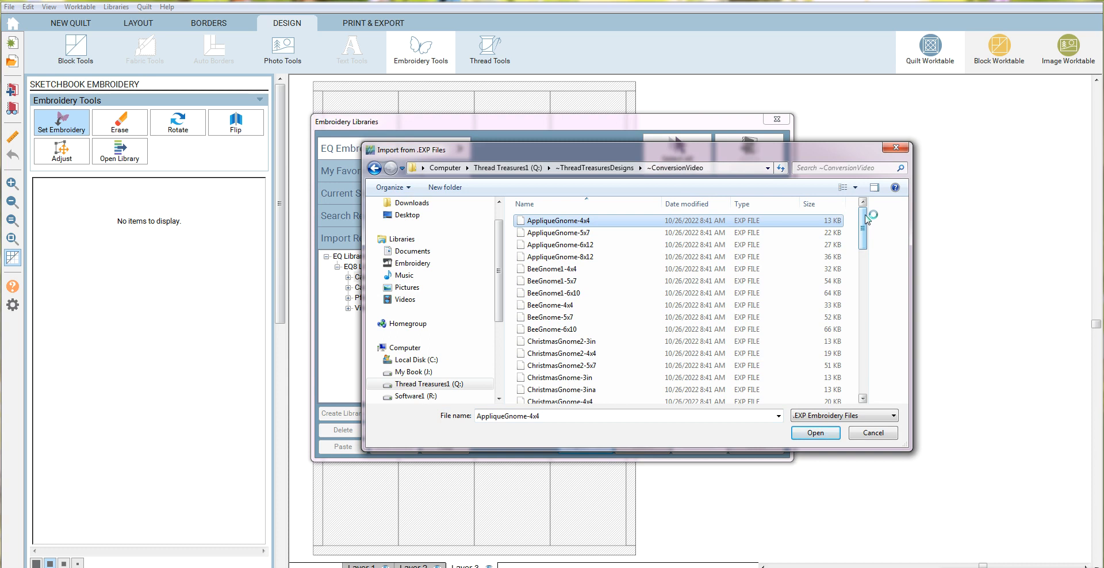
{"action": "left_click_drag", "start_coordinate": [864, 213], "coordinate": [863, 368]}
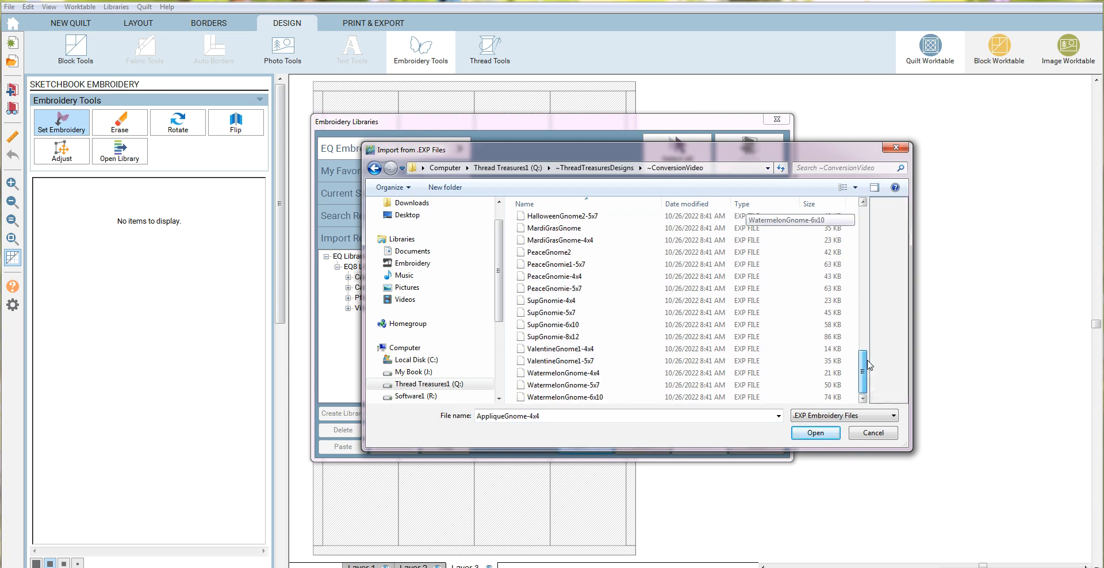
{"action": "left_click", "coordinate": [564, 397], "text": "shift"}
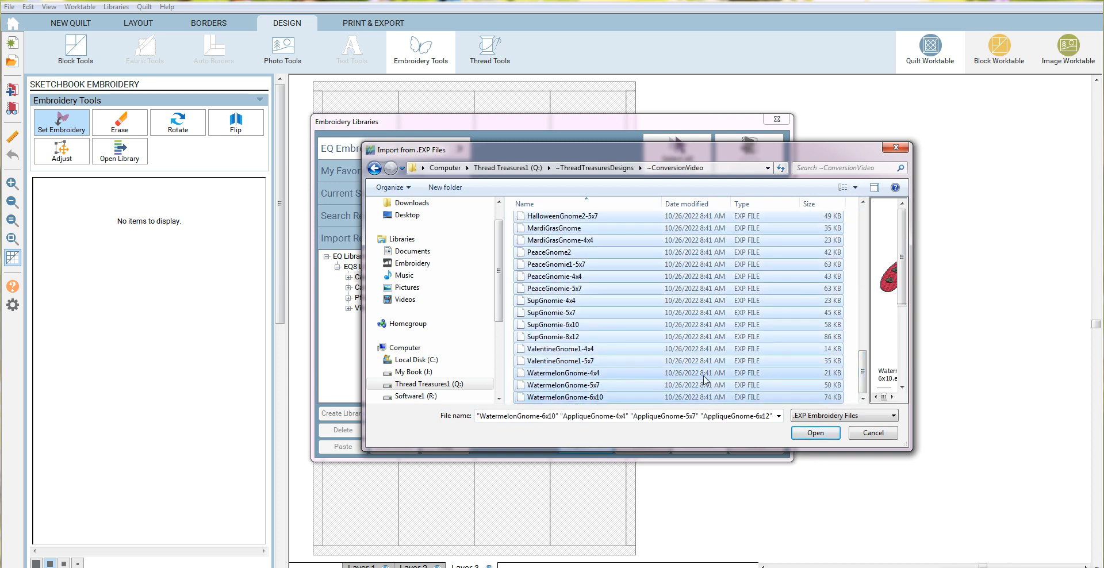
{"action": "left_click", "coordinate": [815, 433]}
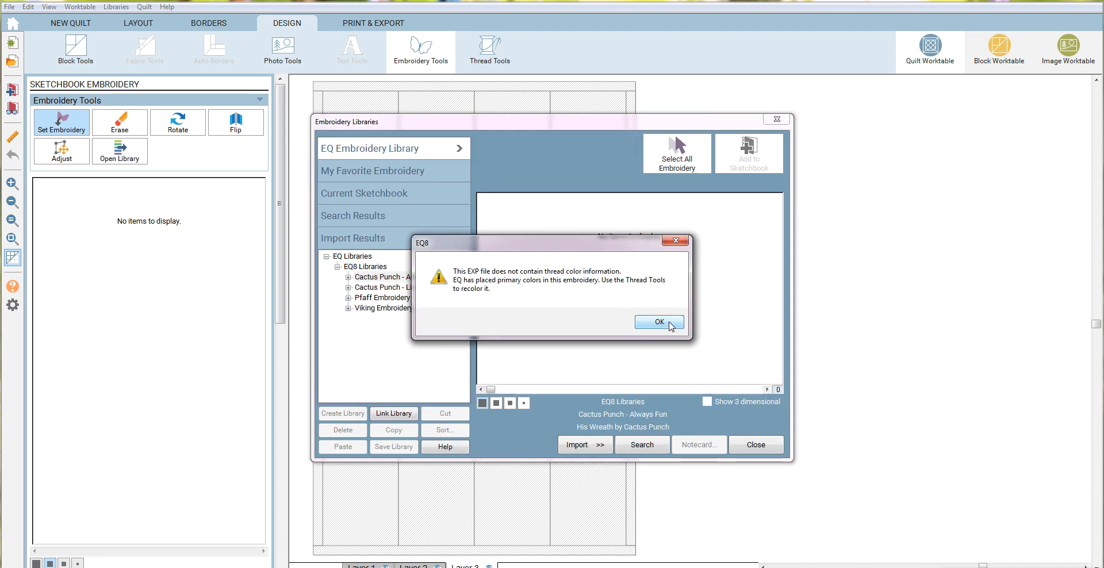
{"action": "left_click", "coordinate": [671, 323]}
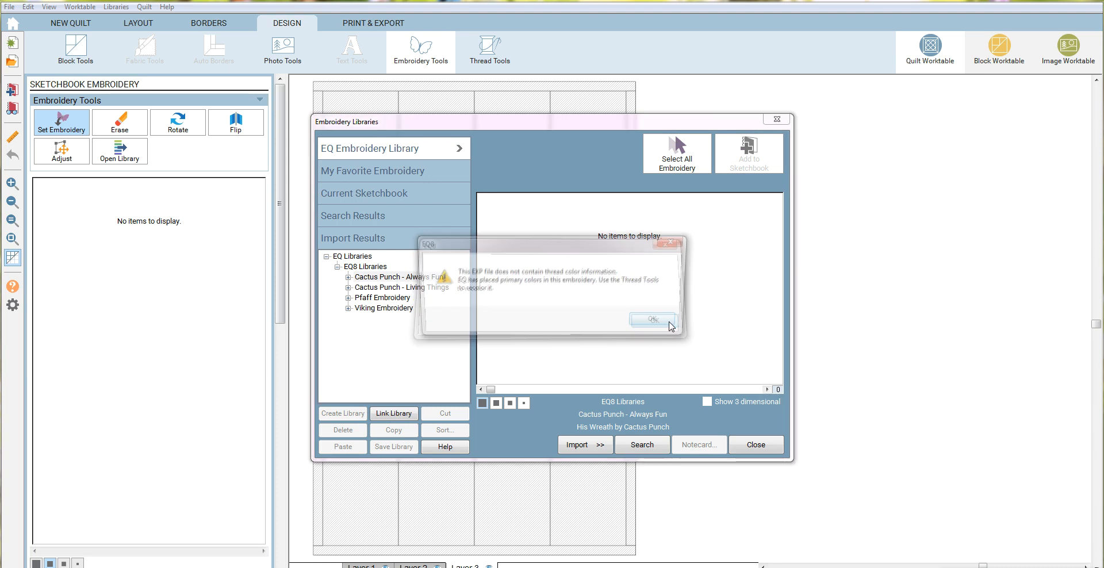
{"action": "left_click", "coordinate": [667, 322]}
{"action": "left_click", "coordinate": [668, 322]}
{"action": "left_click", "coordinate": [668, 321]}
{"action": "left_click", "coordinate": [670, 323]}
{"action": "left_click", "coordinate": [670, 325]}
{"action": "left_click", "coordinate": [670, 323]}
{"action": "left_click", "coordinate": [670, 324]}
{"action": "left_click", "coordinate": [669, 323]}
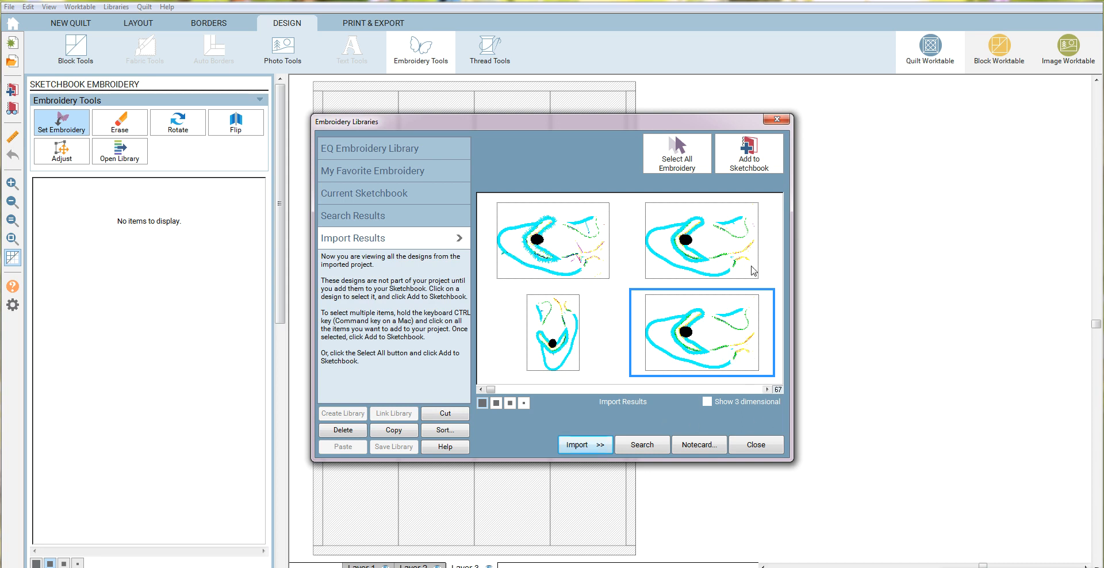
Look through the imported embroidery designs in the import results
{"action": "left_click", "coordinate": [751, 391]}
{"action": "left_click", "coordinate": [752, 391]}
{"action": "left_click", "coordinate": [751, 391]}
{"action": "left_click", "coordinate": [752, 391]}
{"action": "left_click", "coordinate": [752, 391]}
{"action": "left_click", "coordinate": [751, 391]}
{"action": "left_click", "coordinate": [752, 391]}
{"action": "left_click", "coordinate": [752, 391]}
{"action": "left_click", "coordinate": [751, 391]}
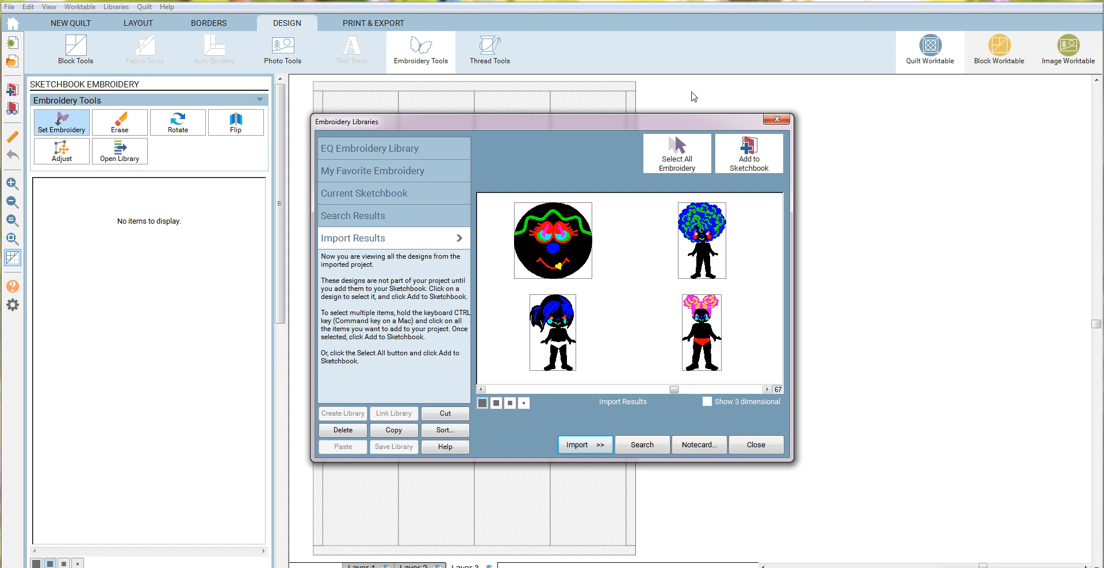
Add all the imported embroidery designs to the sketchbook and close the embroidery library
{"action": "left_click", "coordinate": [672, 167]}
{"action": "left_click", "coordinate": [750, 154]}
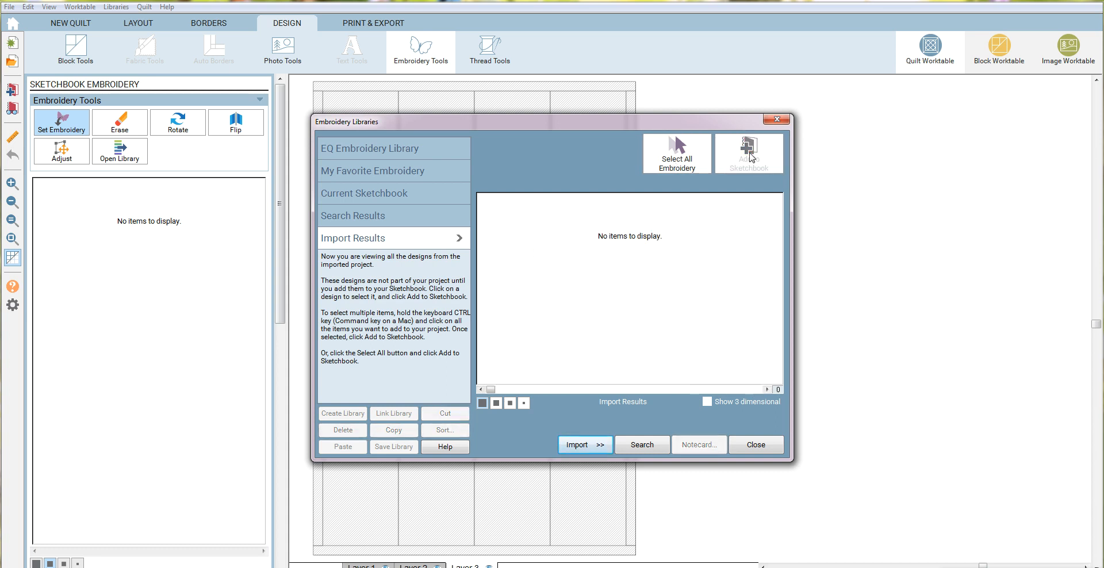
{"action": "left_click", "coordinate": [766, 447]}
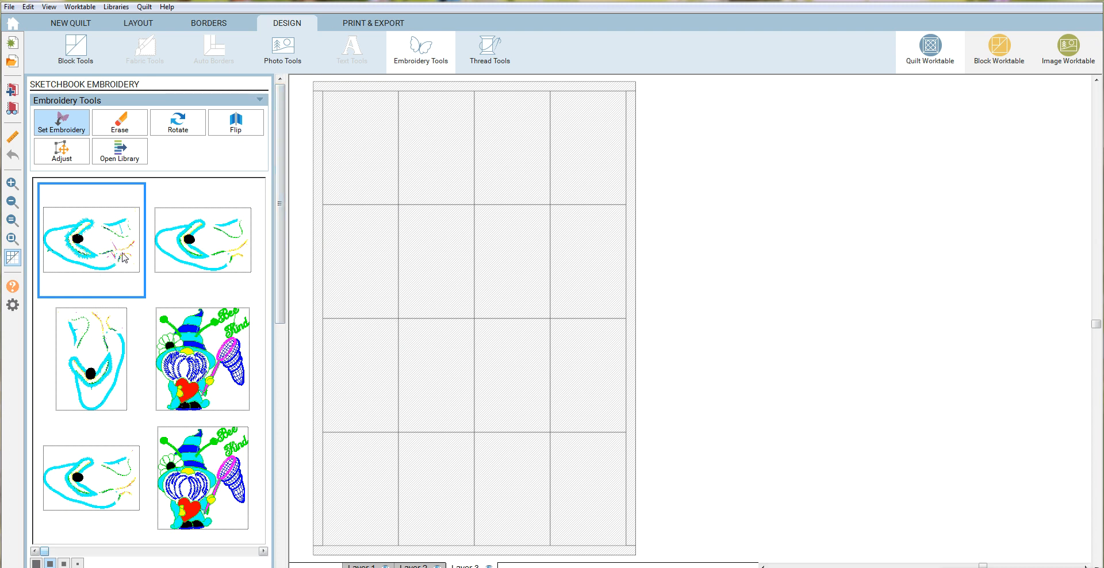
Try placing the first sketchbook embroidery in the quilt's upper-left block, and undo the placement
{"action": "mouse_move", "coordinate": [88, 244]}
{"action": "left_mouse_down"}
{"action": "mouse_move", "coordinate": [359, 145]}
{"action": "mouse_move", "coordinate": [351, 131]}
{"action": "left_mouse_up"}
{"action": "left_click", "coordinate": [28, 7]}
{"action": "left_click", "coordinate": [71, 20]}
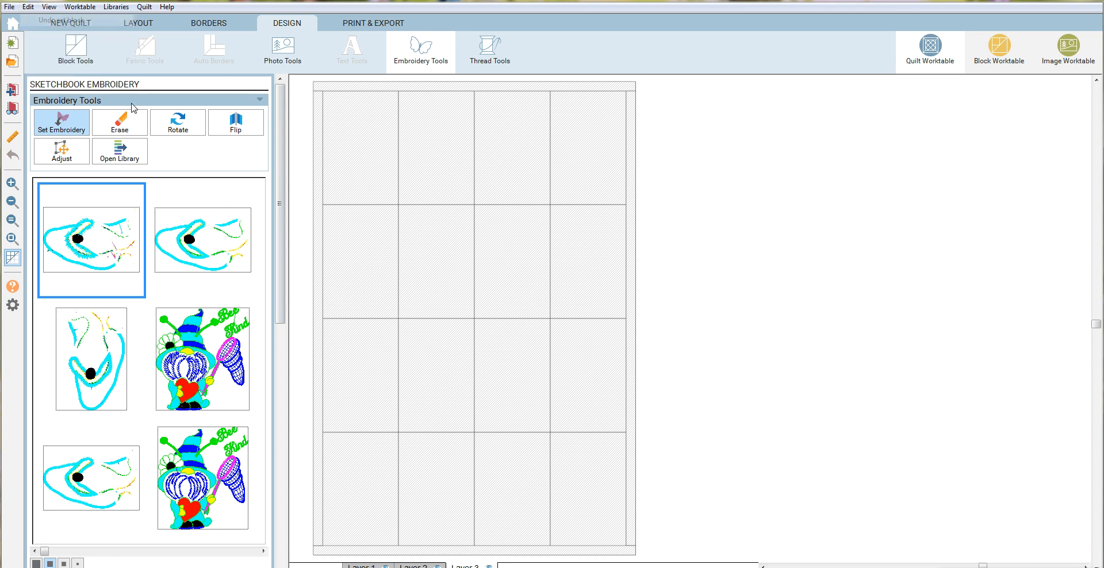
Try placing the second sketchbook embroidery in the quilt's upper-left area and rotating it in 90-degree turns
{"action": "left_click_drag", "start_coordinate": [201, 242], "coordinate": [357, 174]}
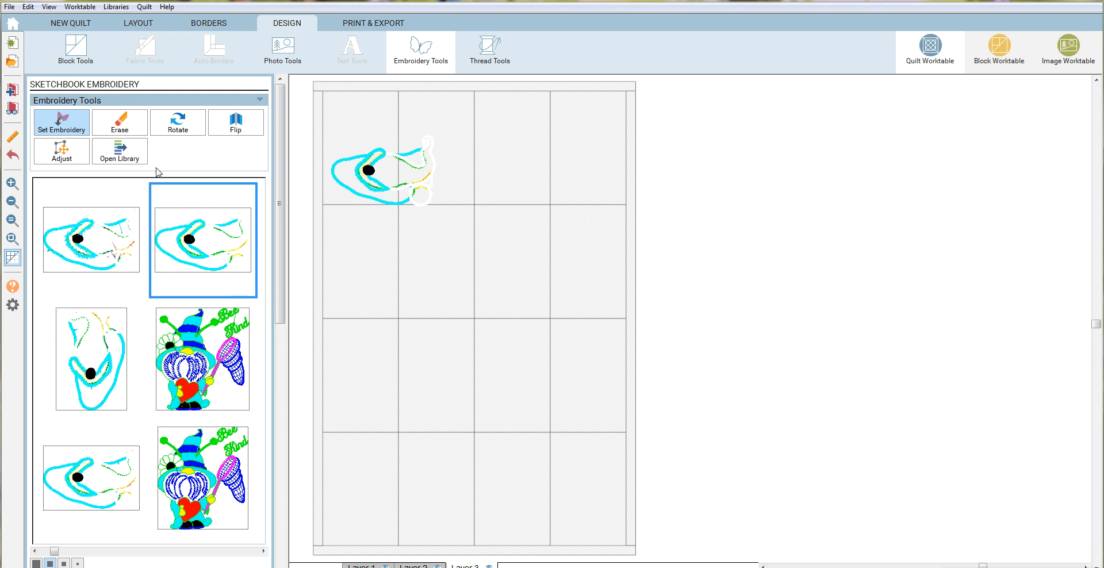
{"action": "left_click", "coordinate": [191, 127]}
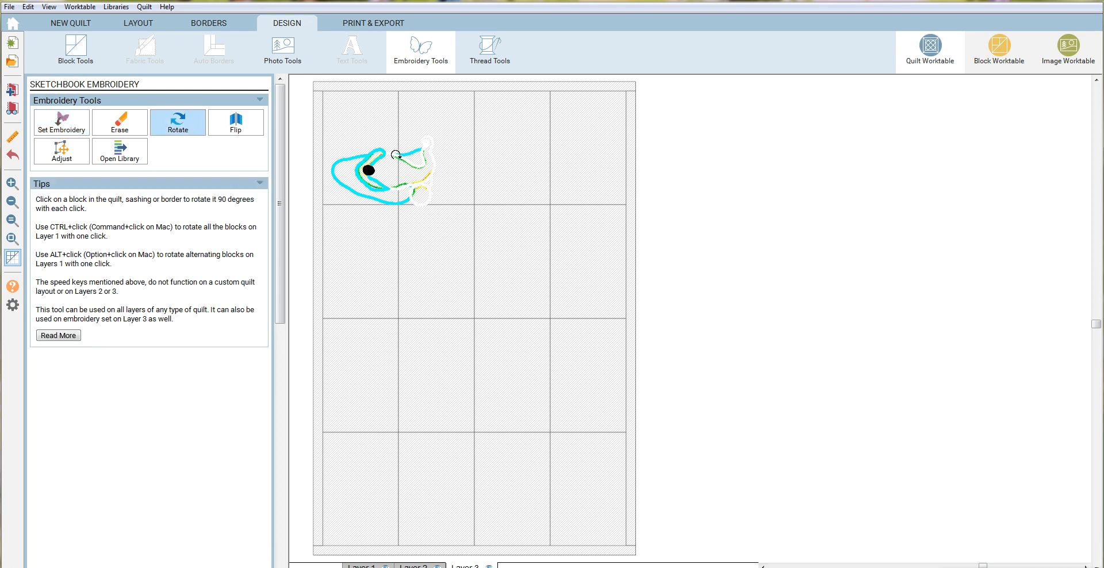
{"action": "left_click", "coordinate": [403, 175]}
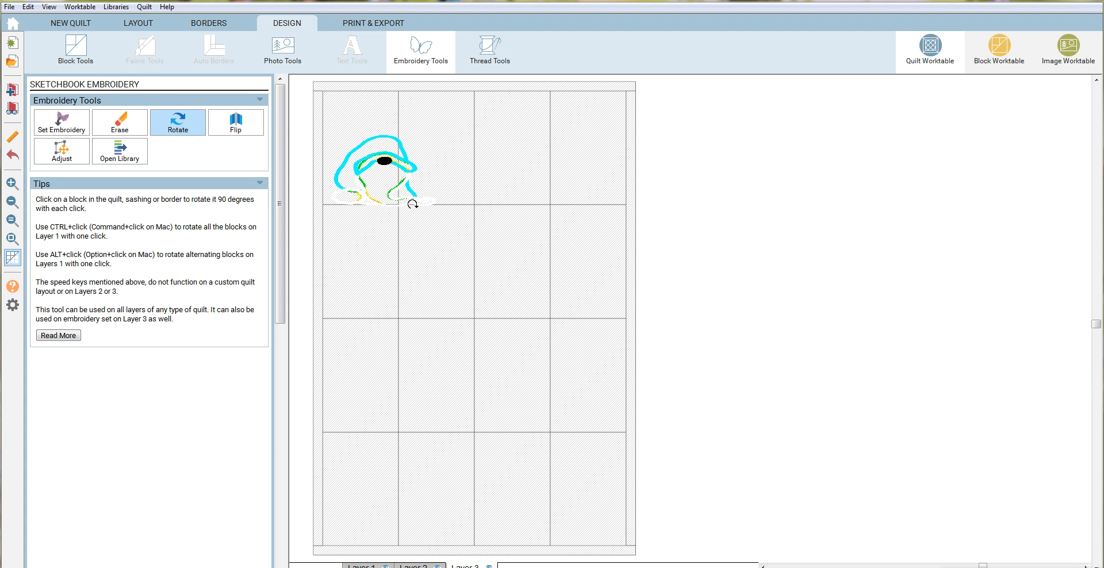
{"action": "left_click", "coordinate": [393, 171]}
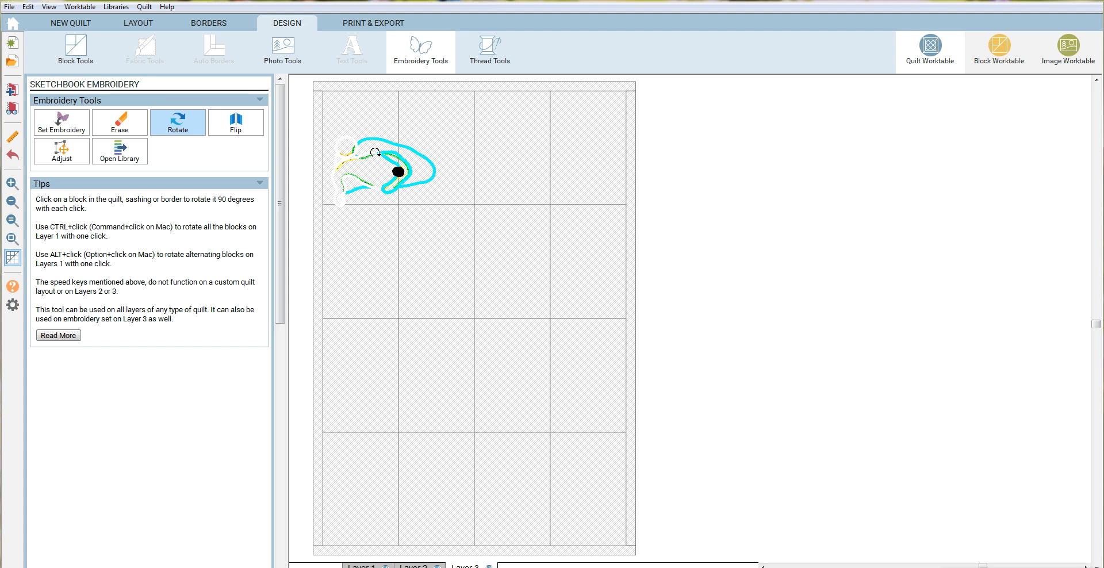
Undo the rotations and the placement of the embroidery on the quilt
{"action": "left_click", "coordinate": [28, 8]}
{"action": "left_click", "coordinate": [63, 20]}
{"action": "left_click", "coordinate": [32, 8]}
{"action": "left_click", "coordinate": [46, 20]}
{"action": "left_click", "coordinate": [28, 7]}
{"action": "left_click", "coordinate": [46, 20]}
{"action": "left_click", "coordinate": [28, 7]}
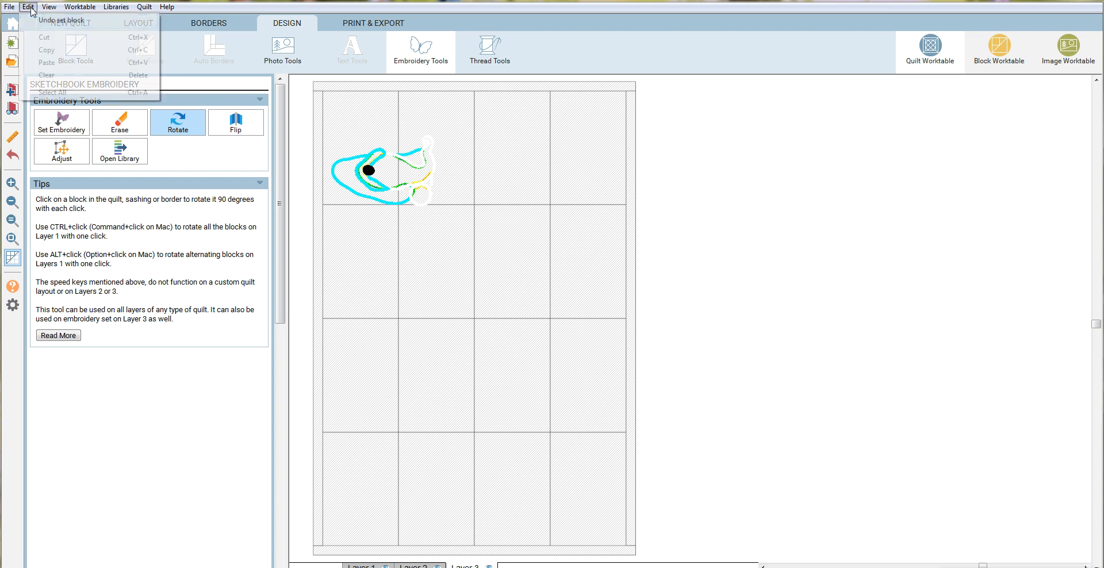
{"action": "left_click", "coordinate": [46, 20]}
{"action": "left_click", "coordinate": [122, 155]}
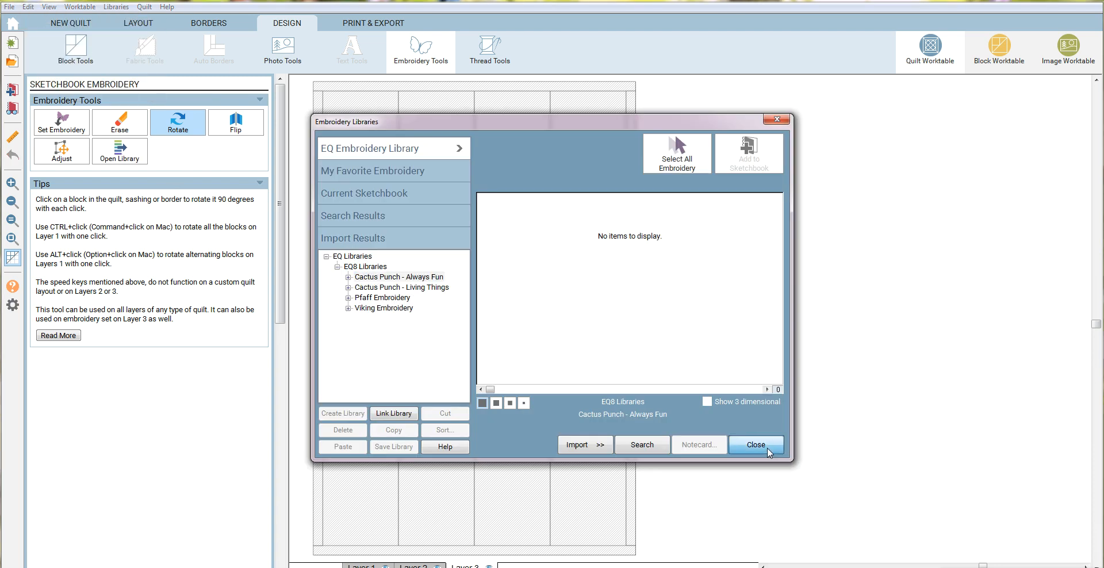
{"action": "left_click", "coordinate": [768, 449]}
Find the blue-haired ponytail doll among the sketchbook embroideries and place it in the quilt's upper-left block
{"action": "left_click", "coordinate": [67, 122]}
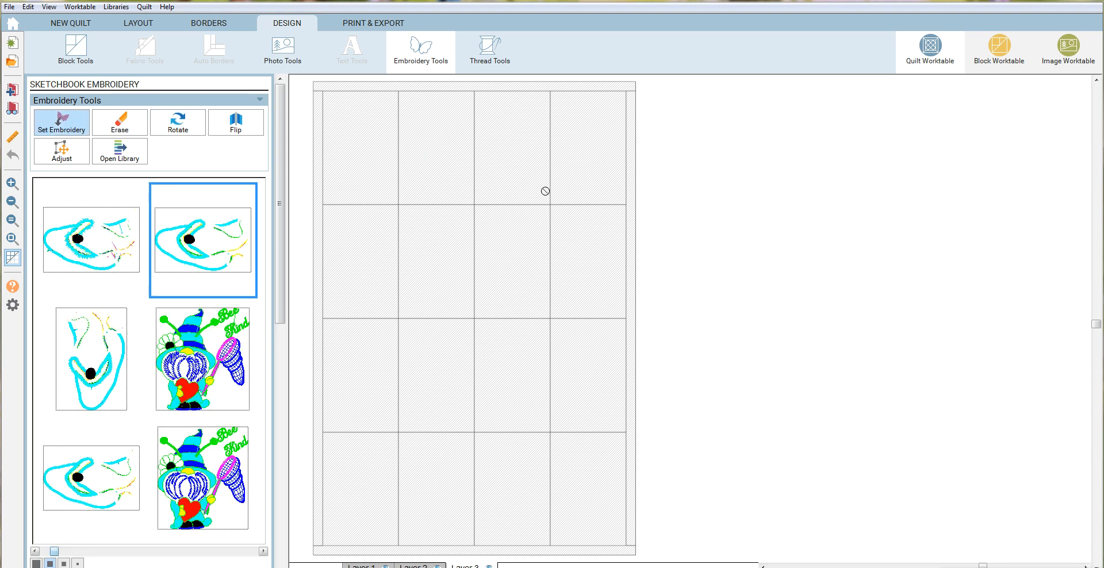
{"action": "left_click_drag", "start_coordinate": [286, 271], "coordinate": [282, 350]}
{"action": "left_click", "coordinate": [260, 332]}
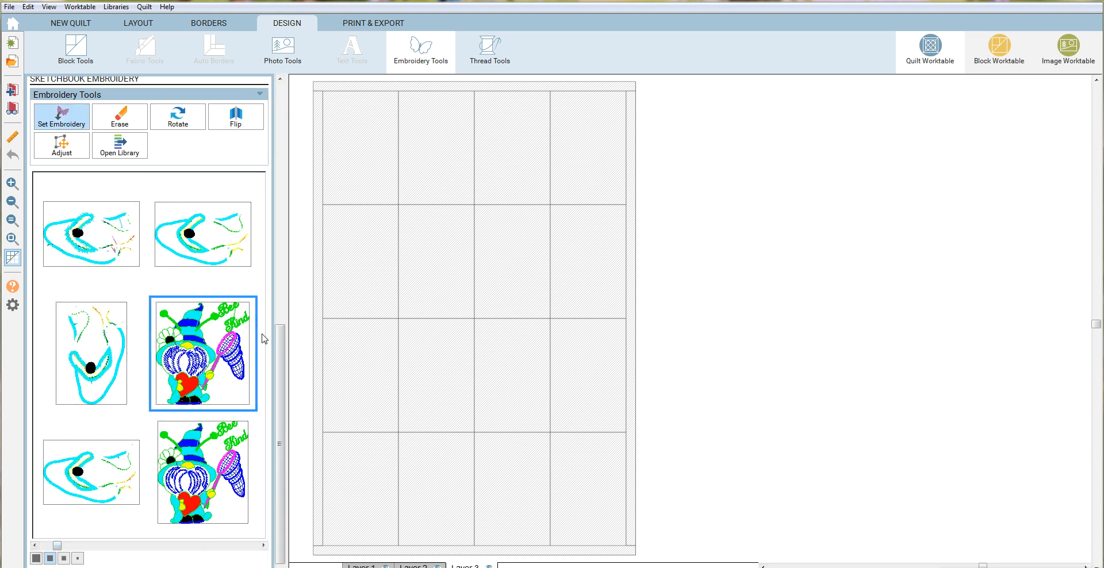
{"action": "left_click", "coordinate": [246, 546]}
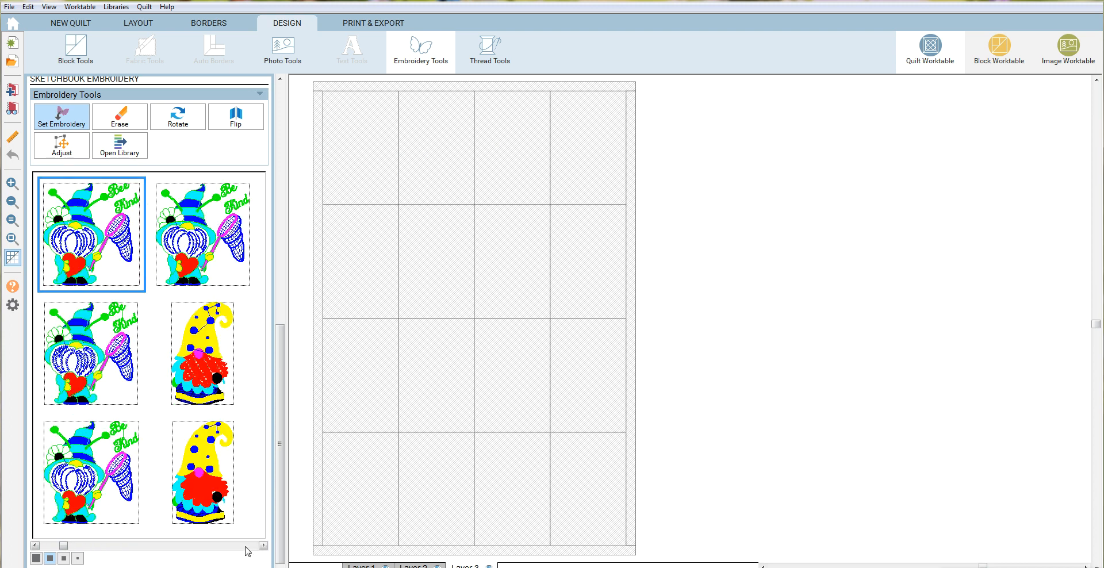
{"action": "left_click", "coordinate": [245, 546]}
{"action": "left_click", "coordinate": [245, 546]}
{"action": "left_click", "coordinate": [246, 546]}
{"action": "left_click", "coordinate": [246, 546]}
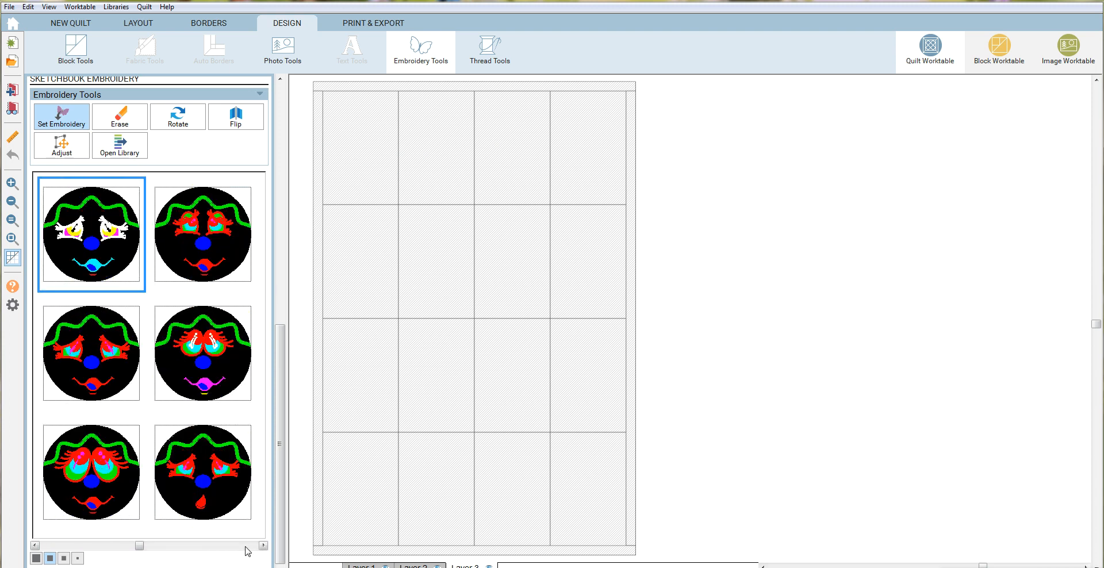
{"action": "left_click", "coordinate": [243, 546]}
{"action": "left_click", "coordinate": [243, 546]}
{"action": "left_click", "coordinate": [243, 546]}
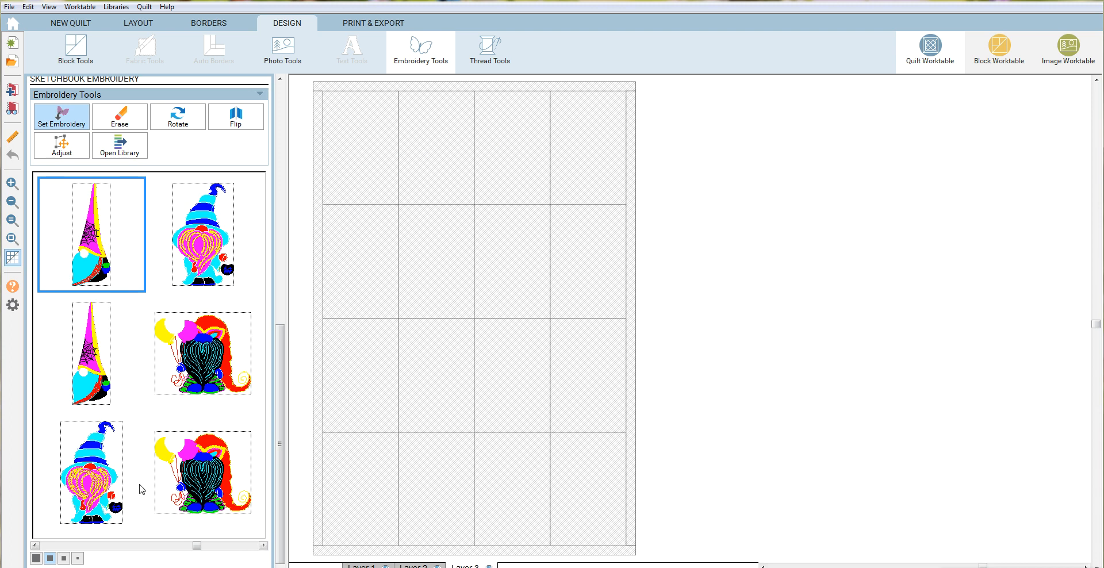
{"action": "left_click", "coordinate": [120, 544]}
{"action": "left_click_drag", "start_coordinate": [211, 253], "coordinate": [337, 132]}
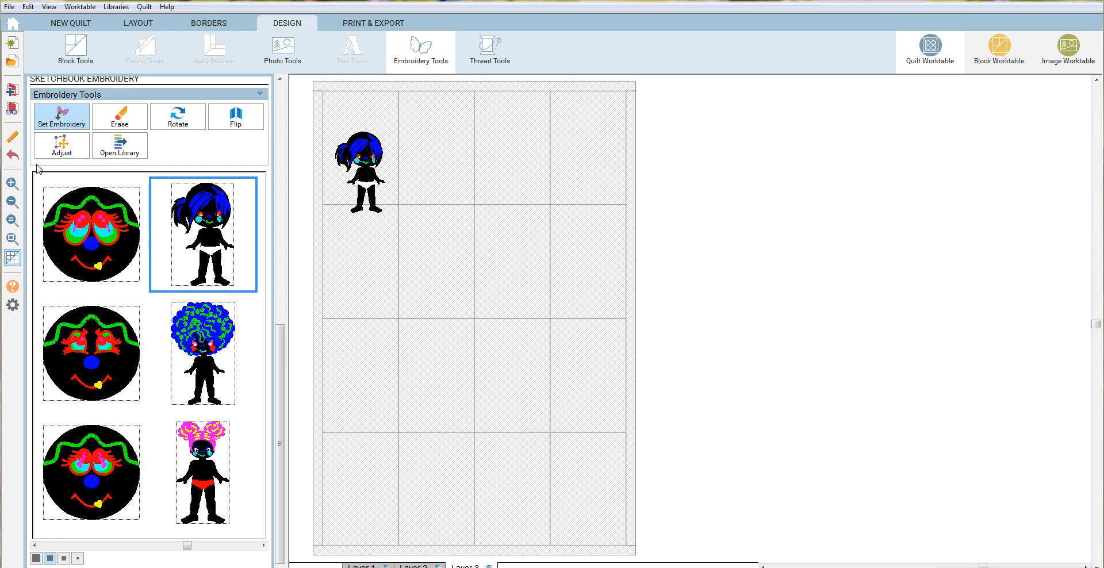
Move the doll embroidery up inside the upper-left block to about X 1.030 and Y 1.500
{"action": "left_click", "coordinate": [69, 145]}
{"action": "left_click_drag", "start_coordinate": [366, 157], "coordinate": [363, 150]}
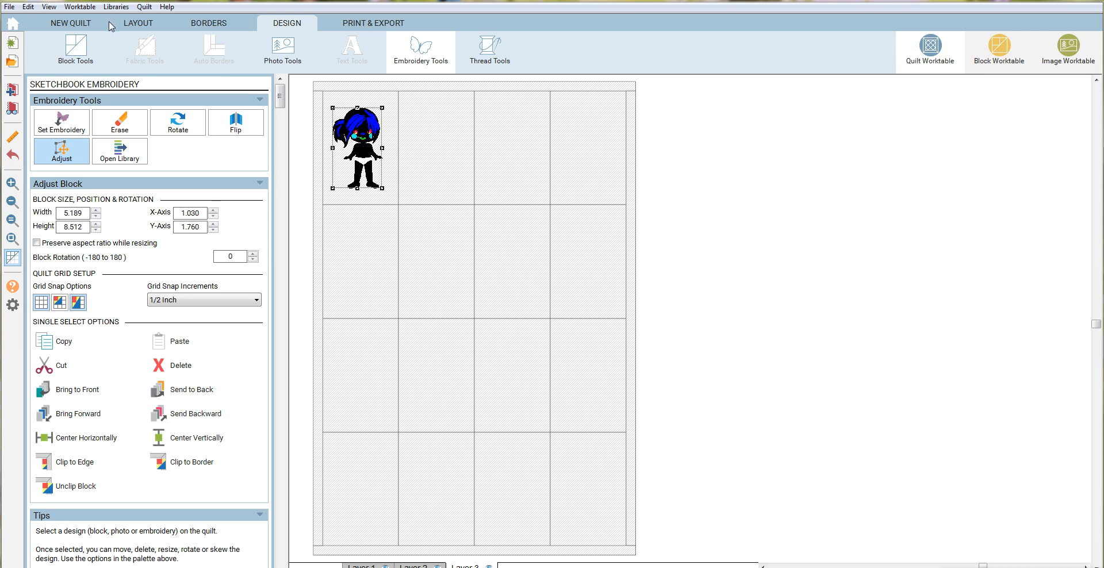
{"action": "left_click", "coordinate": [51, 7]}
{"action": "left_click", "coordinate": [69, 37]}
{"action": "left_click", "coordinate": [64, 8]}
{"action": "mouse_move", "coordinate": [49, 6]}
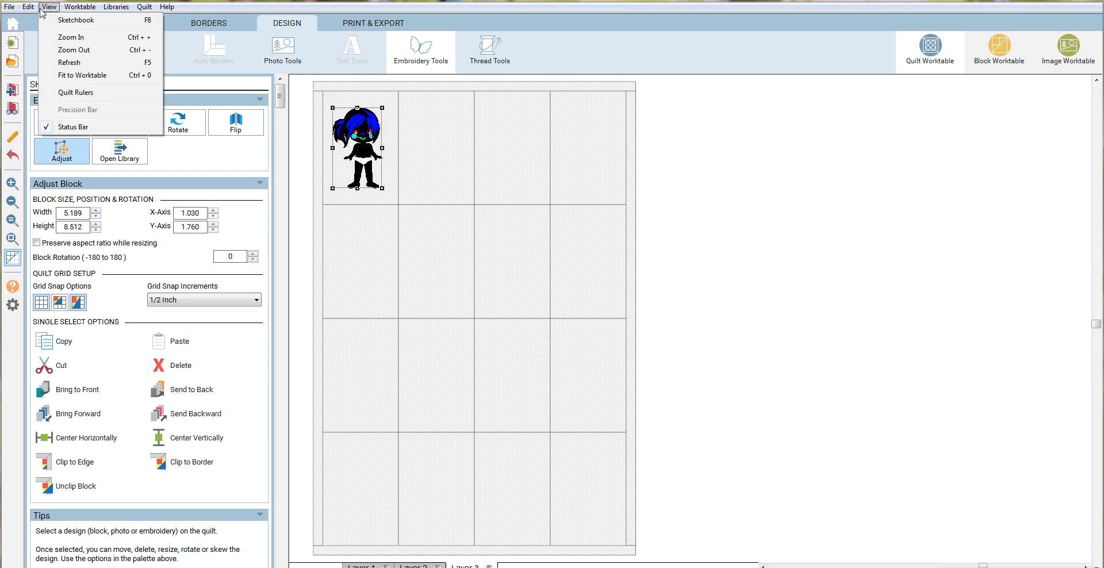
{"action": "left_click", "coordinate": [79, 37]}
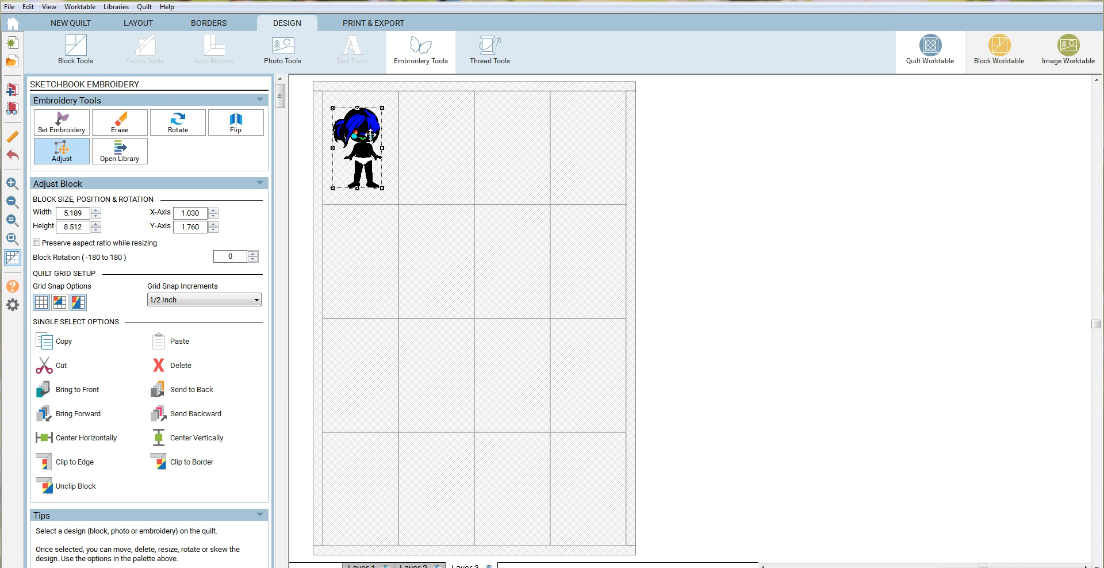
{"action": "left_click_drag", "start_coordinate": [371, 134], "coordinate": [371, 134]}
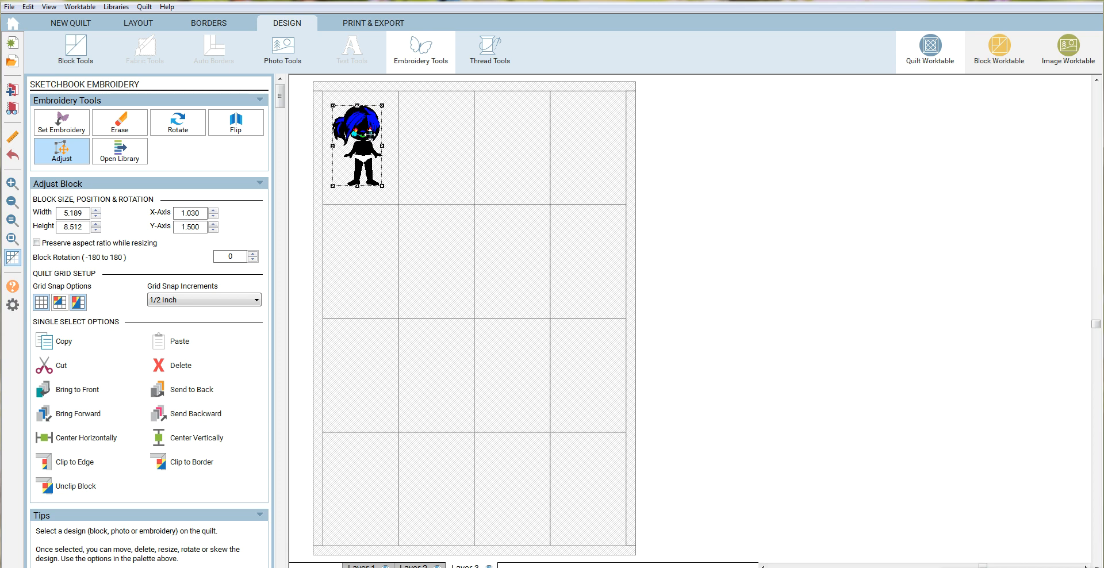
{"action": "right_click", "coordinate": [372, 162]}
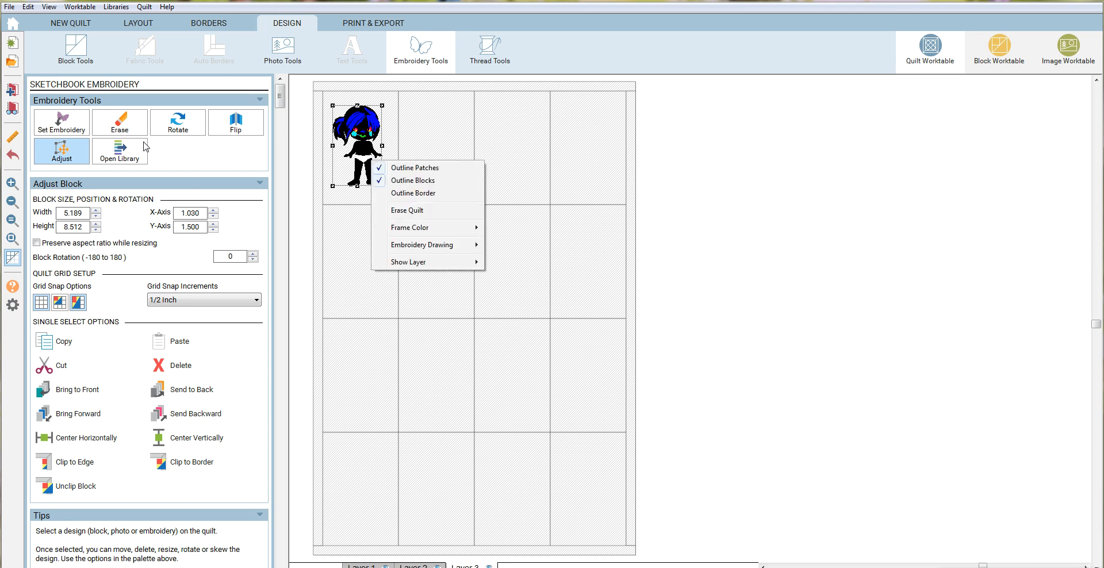
{"action": "left_click", "coordinate": [63, 153]}
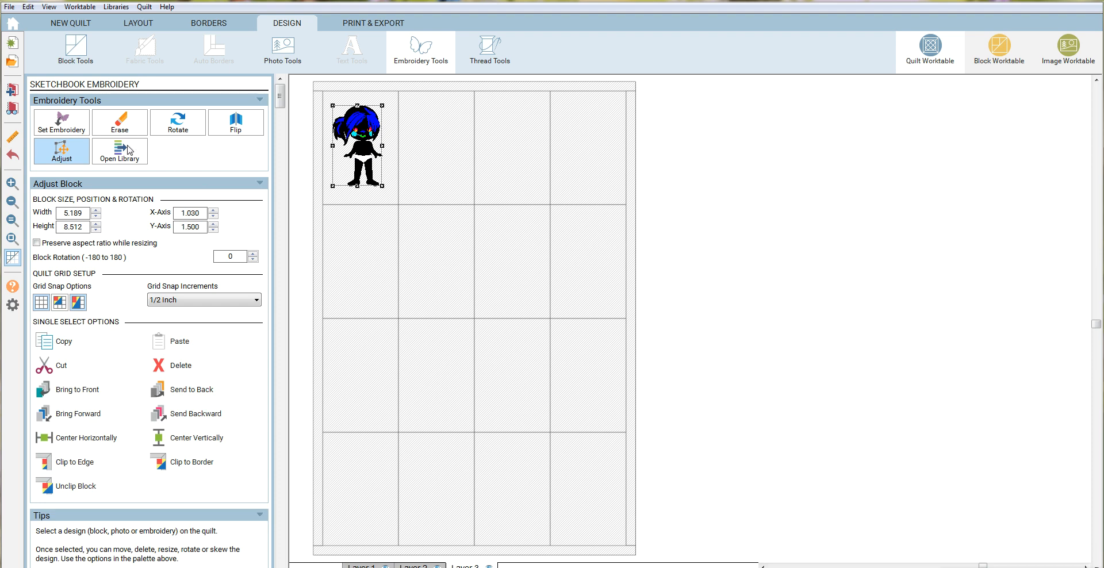
Recolor the doll's skin with Robison-Anton Celery thread and its underwear with Valdani Sea Foam Light thread
{"action": "left_click", "coordinate": [498, 60]}
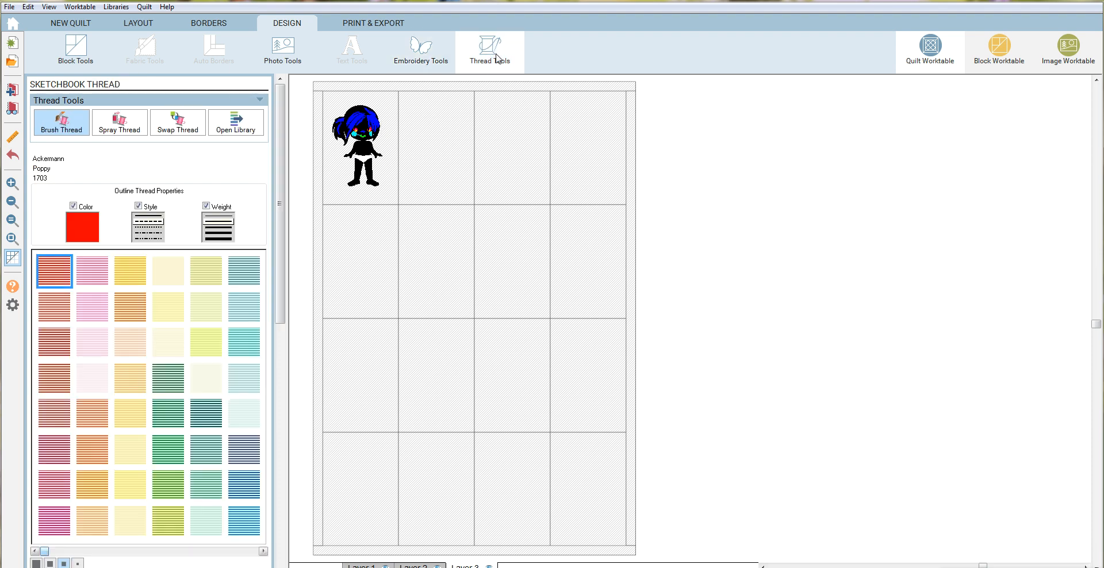
{"action": "left_click", "coordinate": [214, 384]}
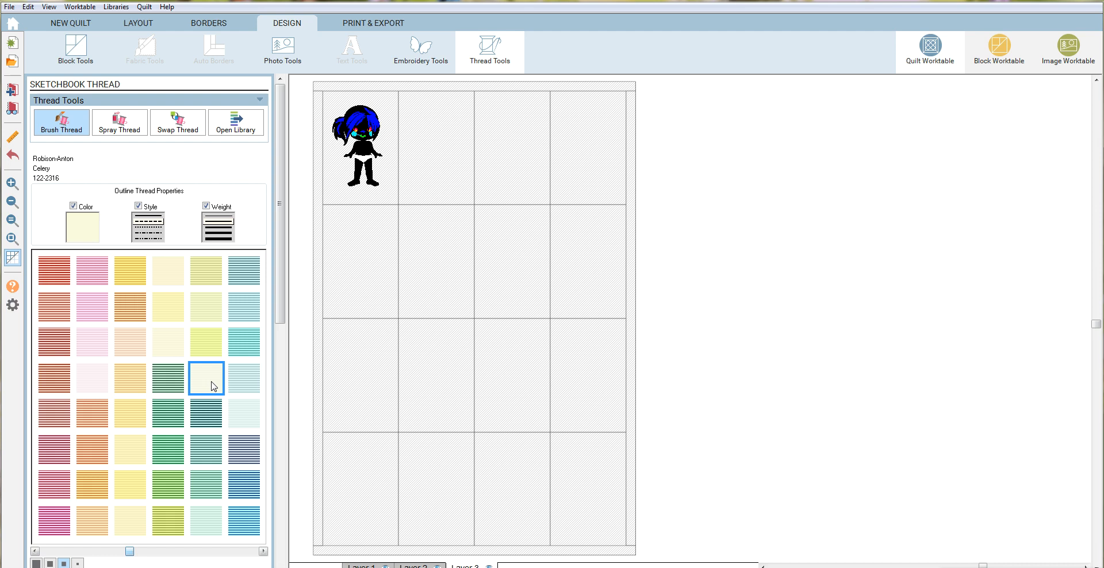
{"action": "left_click", "coordinate": [375, 174]}
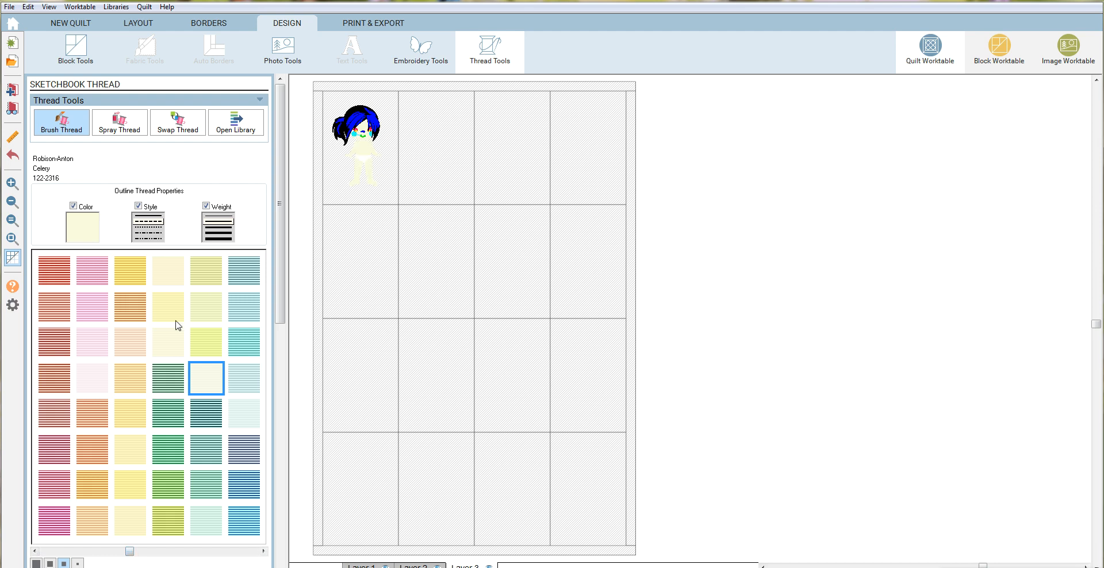
{"action": "left_click", "coordinate": [210, 529]}
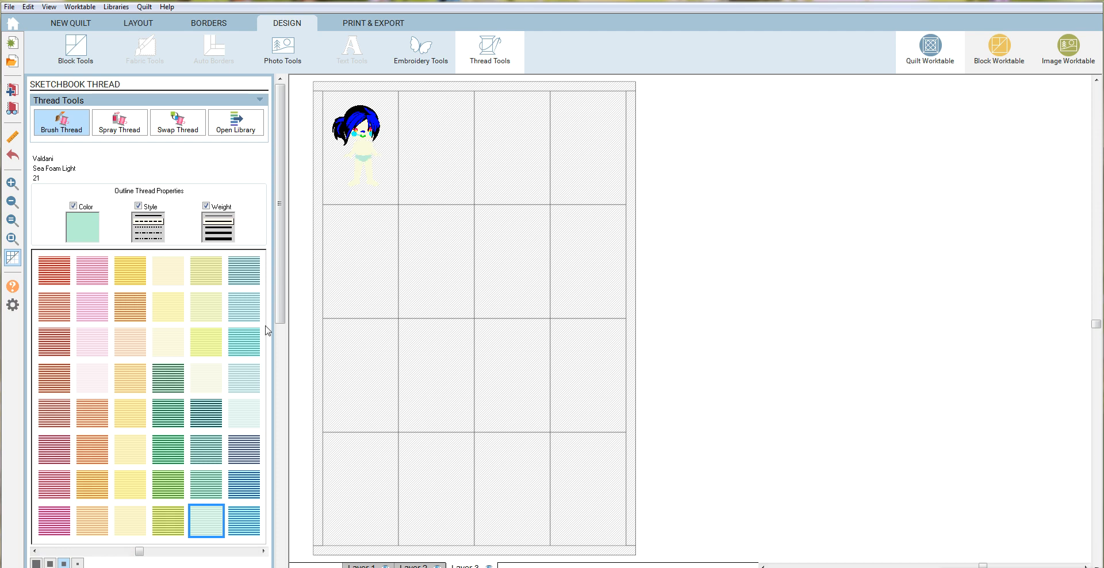
Recolor the doll's black hair with Superior Pineapple thread and its blue hair strands with Sulky Apricot thread
{"action": "left_click", "coordinate": [128, 521]}
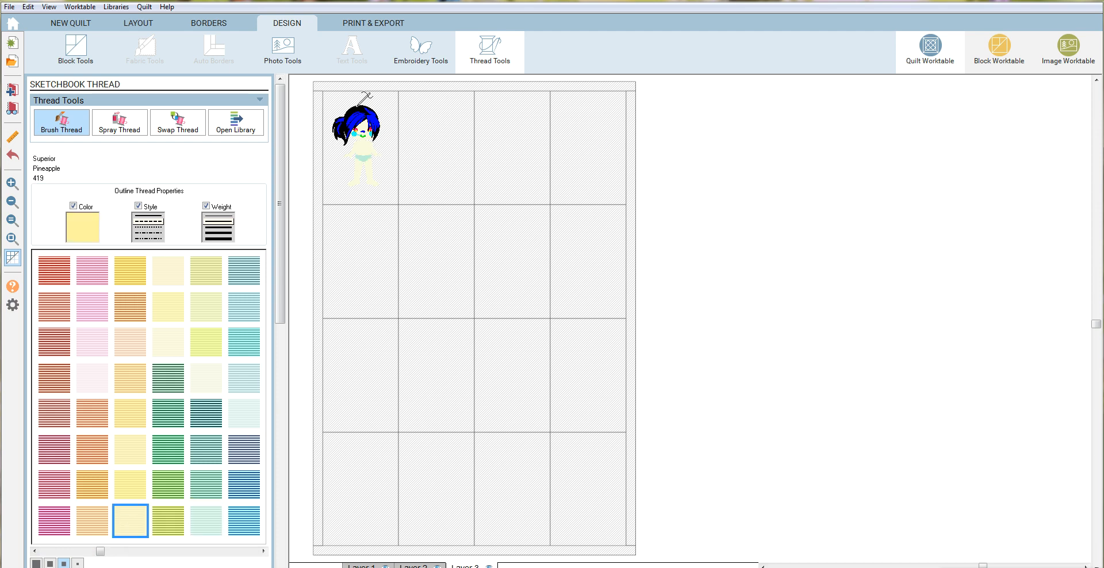
{"action": "left_click", "coordinate": [356, 107]}
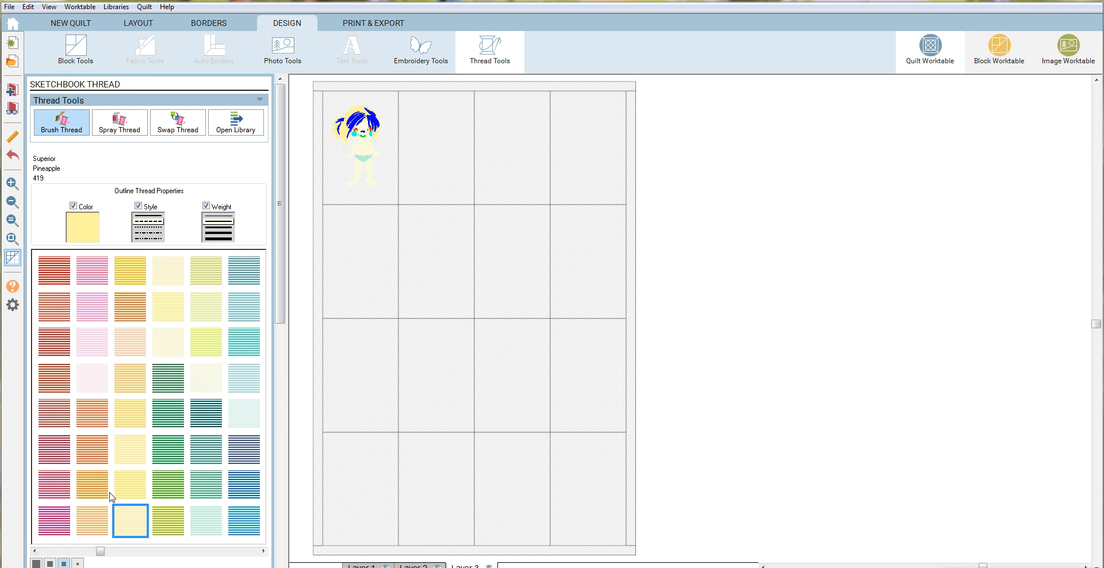
{"action": "left_click", "coordinate": [93, 529]}
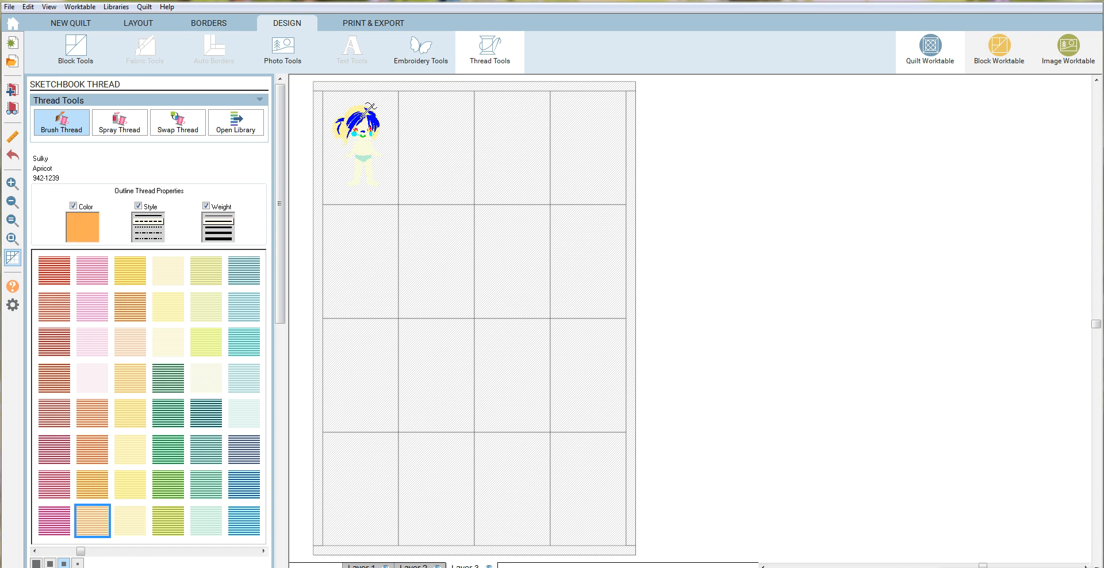
{"action": "left_click", "coordinate": [366, 112]}
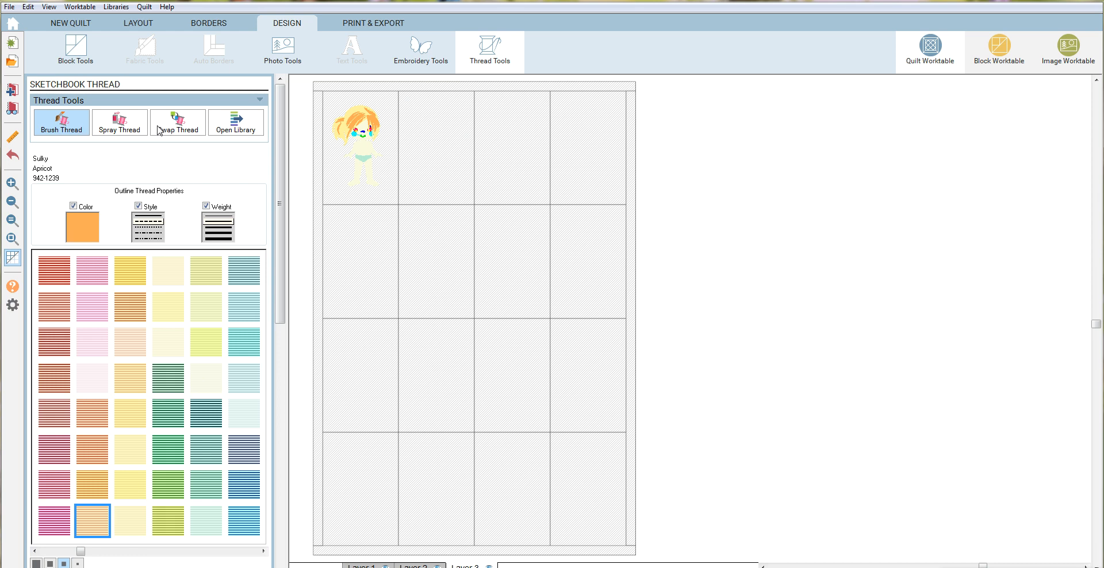
Look back through the sketchbook embroideries to the start of the collection for clothing that fits the doll
{"action": "left_click", "coordinate": [421, 52]}
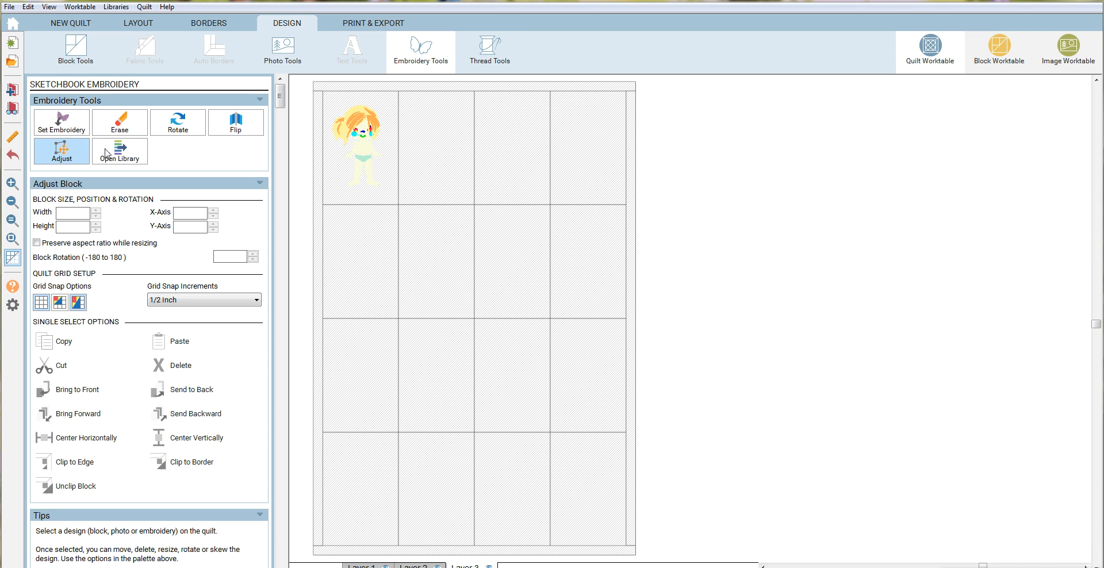
{"action": "left_click", "coordinate": [72, 130]}
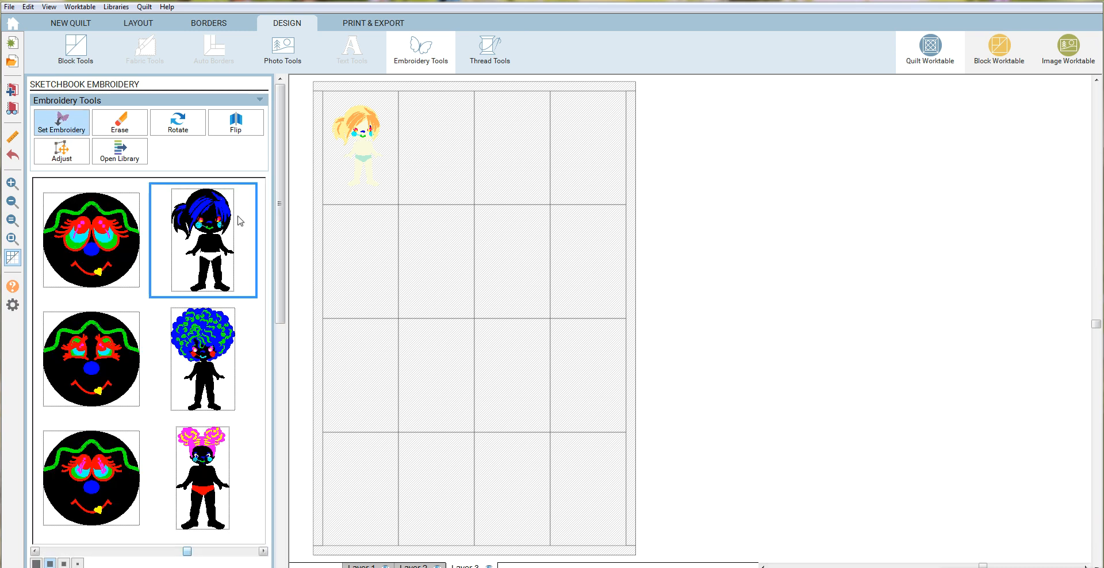
{"action": "left_click_drag", "start_coordinate": [279, 242], "coordinate": [278, 305]}
{"action": "left_click", "coordinate": [75, 551]}
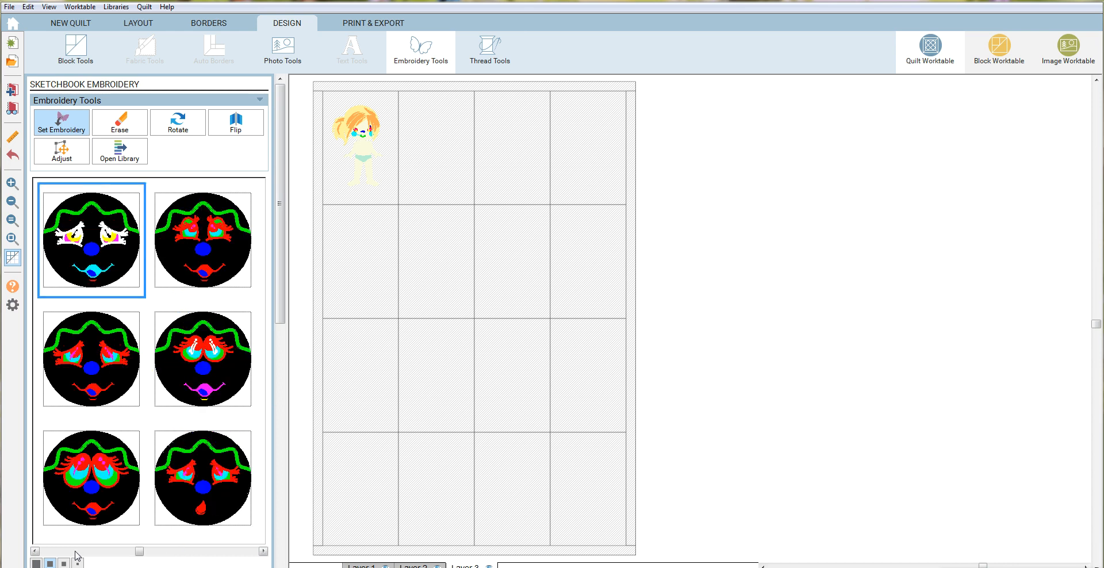
{"action": "left_click", "coordinate": [75, 551]}
{"action": "left_click", "coordinate": [75, 552]}
{"action": "left_click", "coordinate": [75, 552]}
{"action": "left_click", "coordinate": [76, 552]}
{"action": "left_click", "coordinate": [75, 551]}
{"action": "left_click", "coordinate": [75, 552]}
{"action": "left_click", "coordinate": [75, 551]}
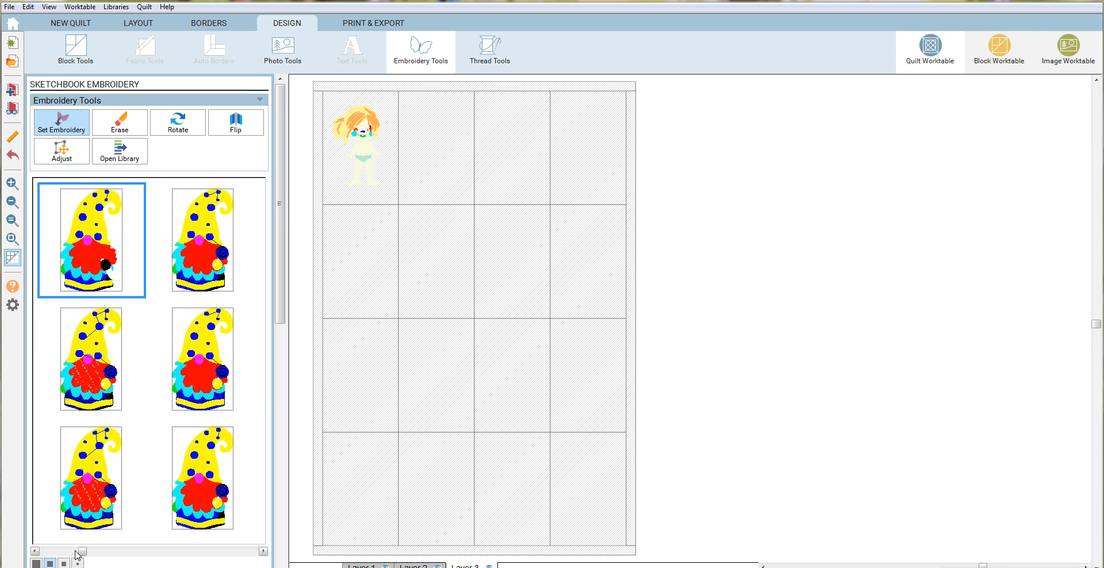
{"action": "left_click", "coordinate": [57, 552]}
{"action": "left_click", "coordinate": [46, 552]}
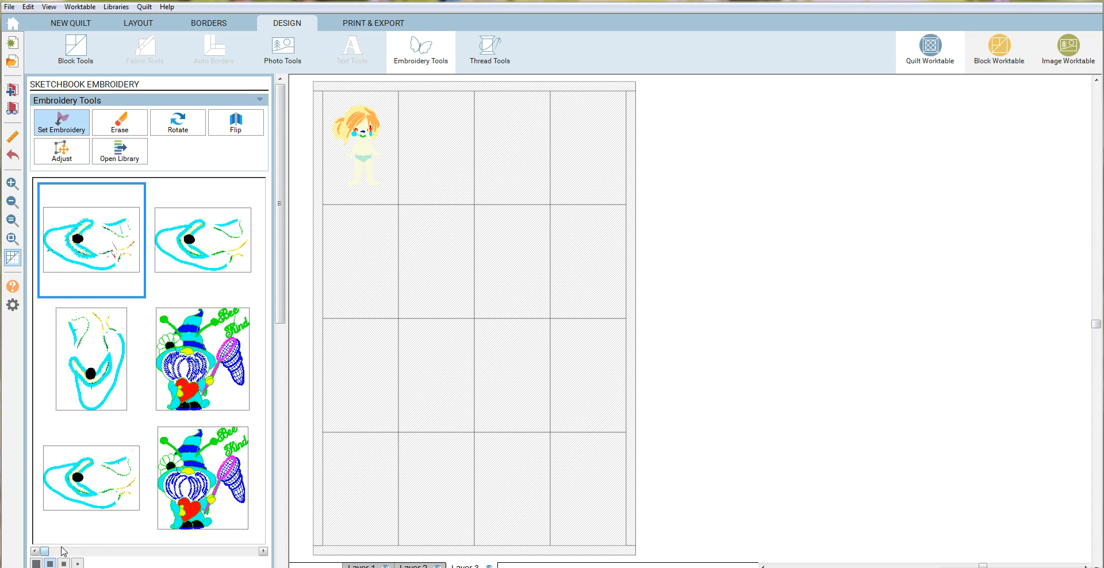
Find the dress in the sketchbook embroideries and place it over the doll in the upper-left block
{"action": "left_click", "coordinate": [253, 552]}
{"action": "left_click", "coordinate": [253, 552]}
{"action": "left_click", "coordinate": [253, 552]}
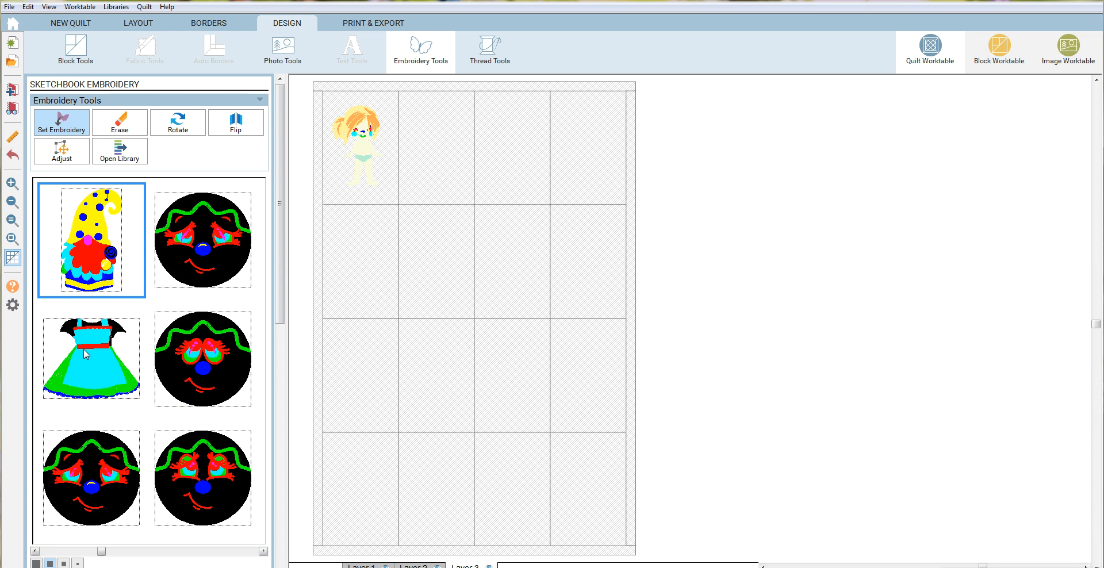
{"action": "left_click", "coordinate": [93, 380]}
{"action": "left_click_drag", "start_coordinate": [95, 386], "coordinate": [332, 138]}
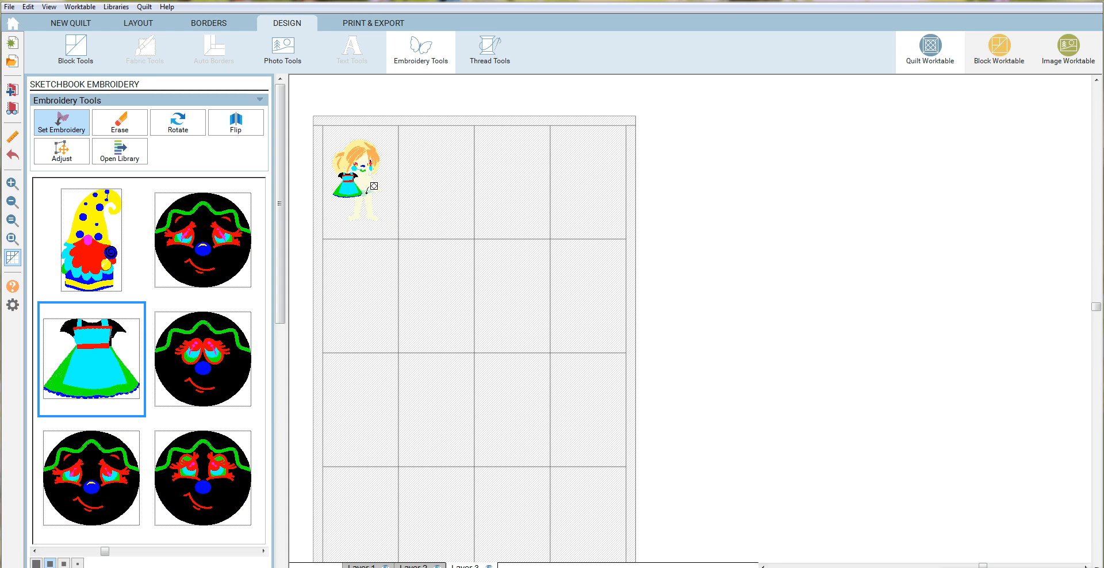
Move the dress embroidery onto the doll's body, at about X 2.727 and Y 5.219
{"action": "left_click", "coordinate": [65, 151]}
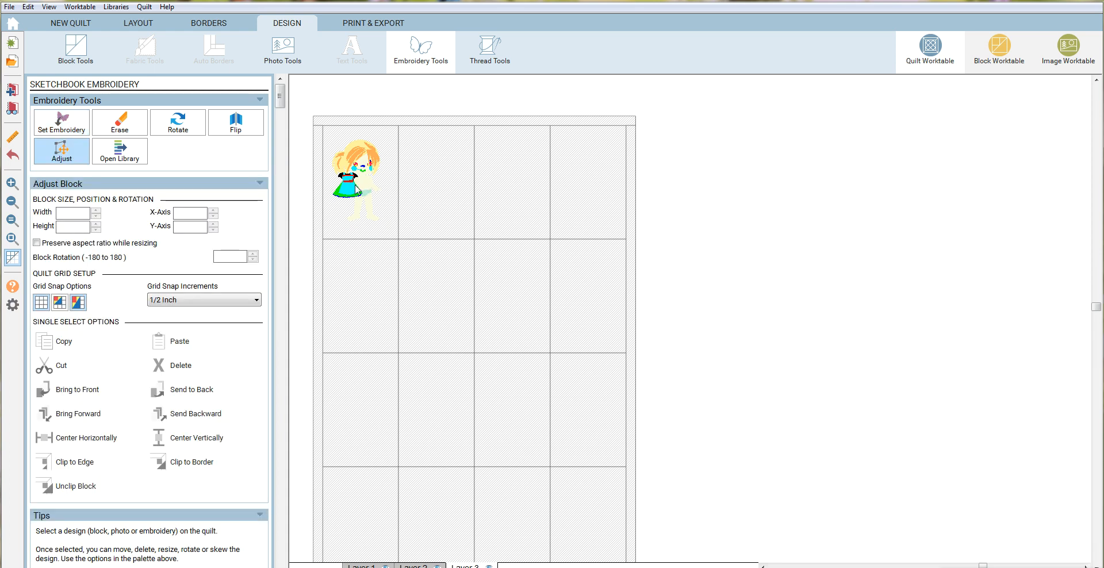
{"action": "left_click_drag", "start_coordinate": [349, 183], "coordinate": [362, 188]}
{"action": "scroll", "coordinate": [361, 201], "scroll_direction": "up", "scroll_amount": 3}
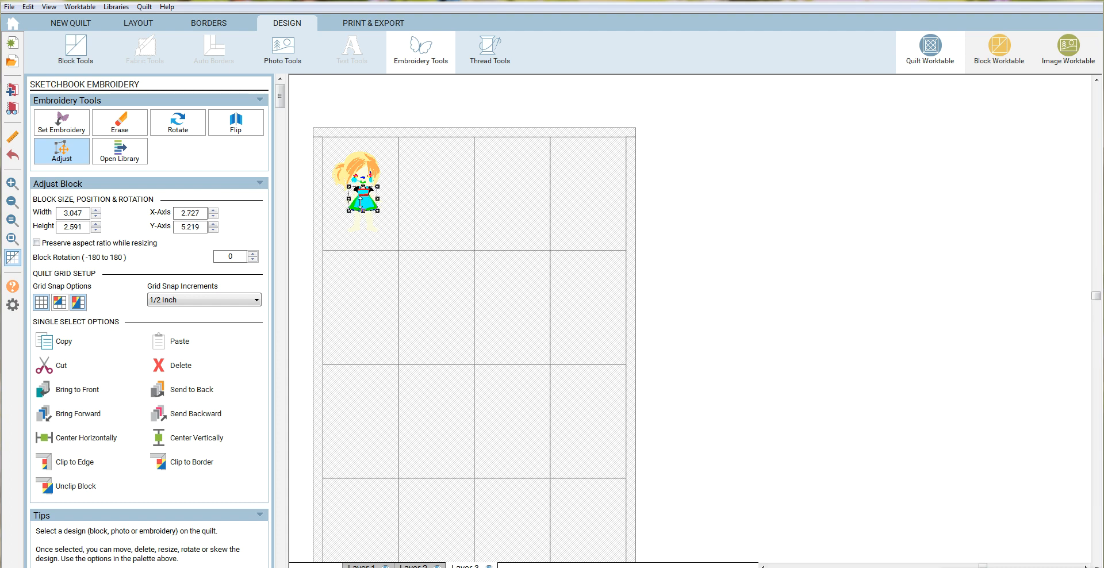
Place the blue curly-haired doll in the second block of row two and the pink-bun doll lower in the third column
{"action": "scroll", "coordinate": [379, 218], "scroll_direction": "down", "scroll_amount": 2}
{"action": "left_click", "coordinate": [485, 231]}
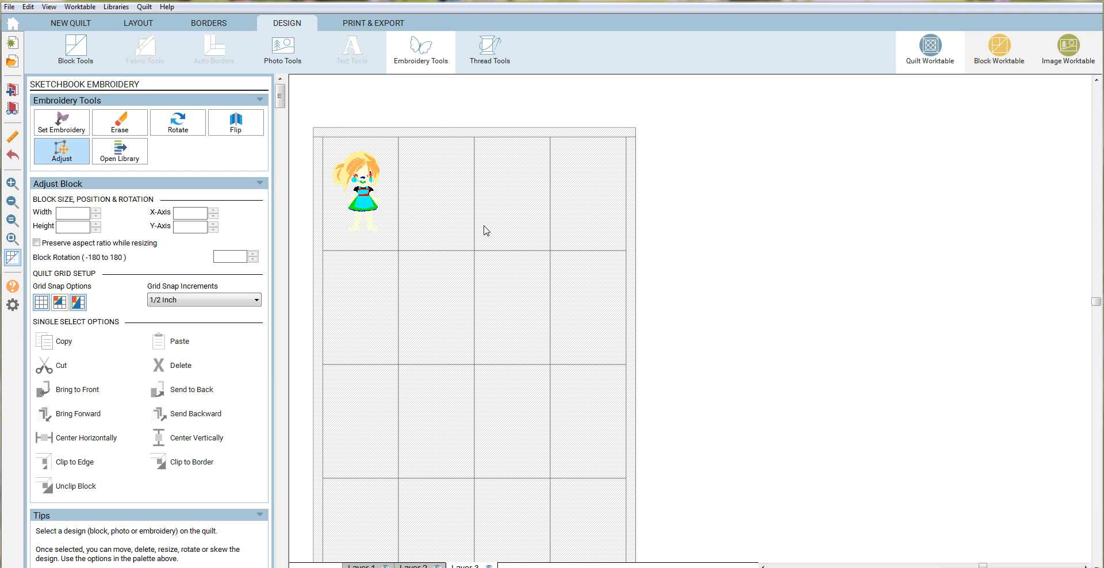
{"action": "left_click", "coordinate": [75, 125]}
{"action": "left_click_drag", "start_coordinate": [276, 269], "coordinate": [277, 506]}
{"action": "left_click", "coordinate": [247, 544]}
{"action": "left_click", "coordinate": [248, 545]}
{"action": "left_click", "coordinate": [248, 546]}
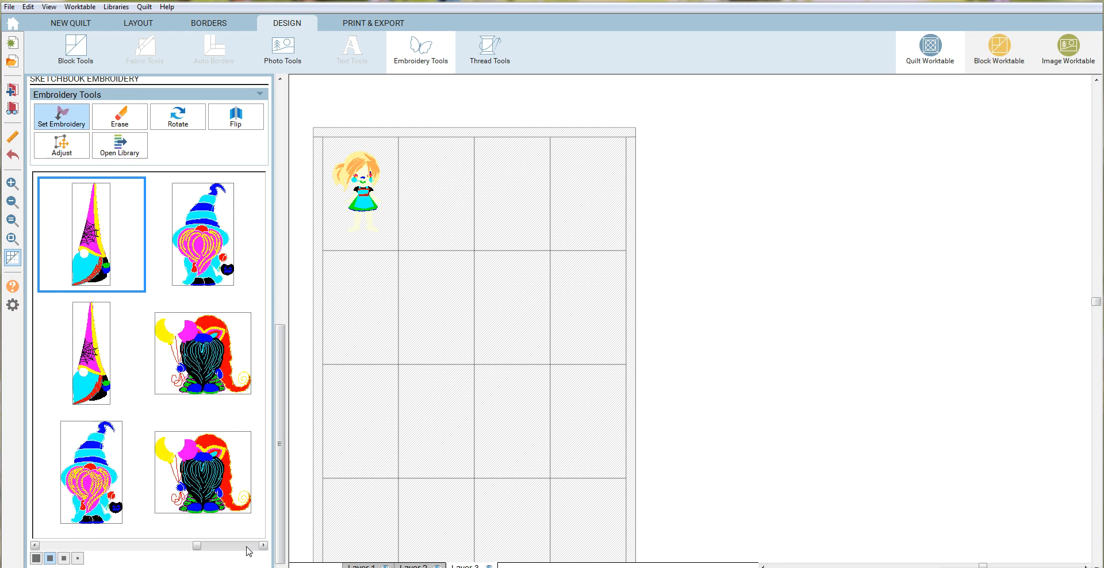
{"action": "left_click", "coordinate": [170, 546]}
{"action": "left_click_drag", "start_coordinate": [230, 384], "coordinate": [416, 286]}
{"action": "left_click_drag", "start_coordinate": [201, 486], "coordinate": [498, 424]}
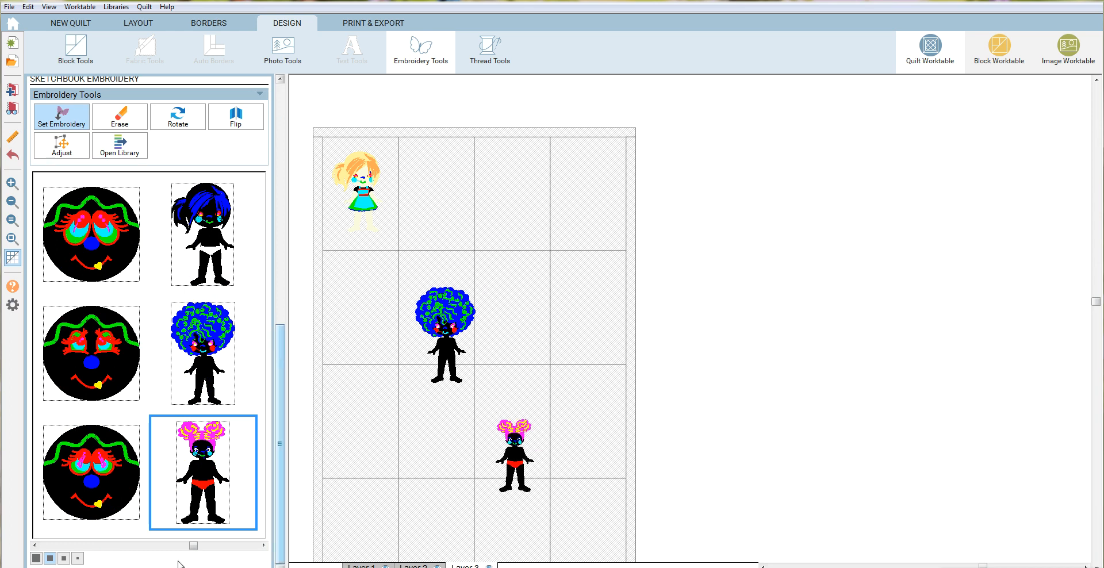
Place the bearded gnome with the striped hat in row two's last block and the "Sup, Gnomie?" embroidery in row four's second block
{"action": "left_click", "coordinate": [243, 546]}
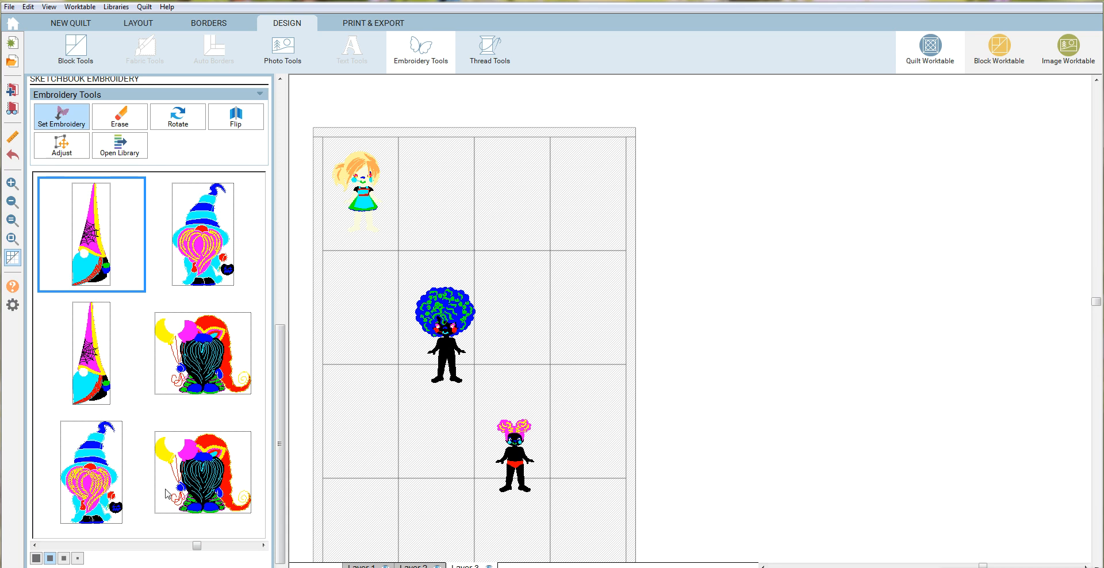
{"action": "left_click_drag", "start_coordinate": [98, 493], "coordinate": [563, 280]}
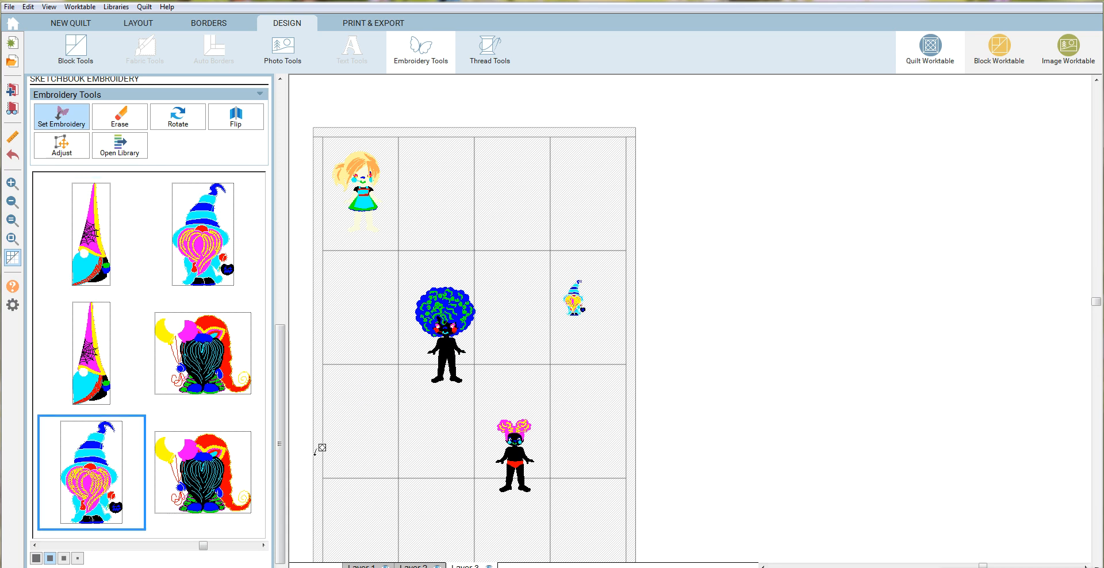
{"action": "left_click", "coordinate": [239, 546]}
{"action": "left_click", "coordinate": [237, 546]}
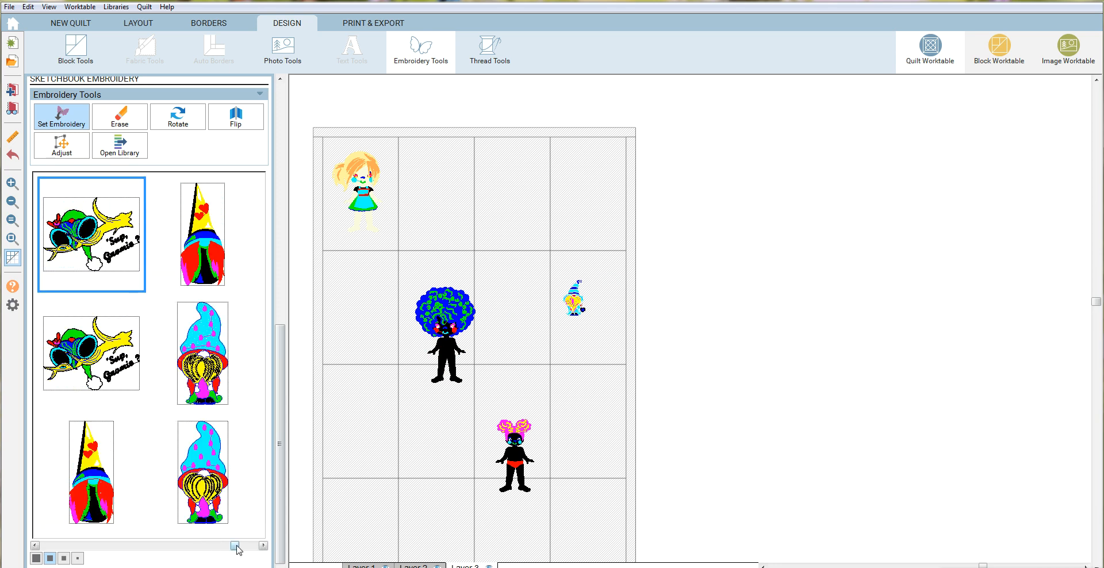
{"action": "left_click_drag", "start_coordinate": [115, 358], "coordinate": [406, 508]}
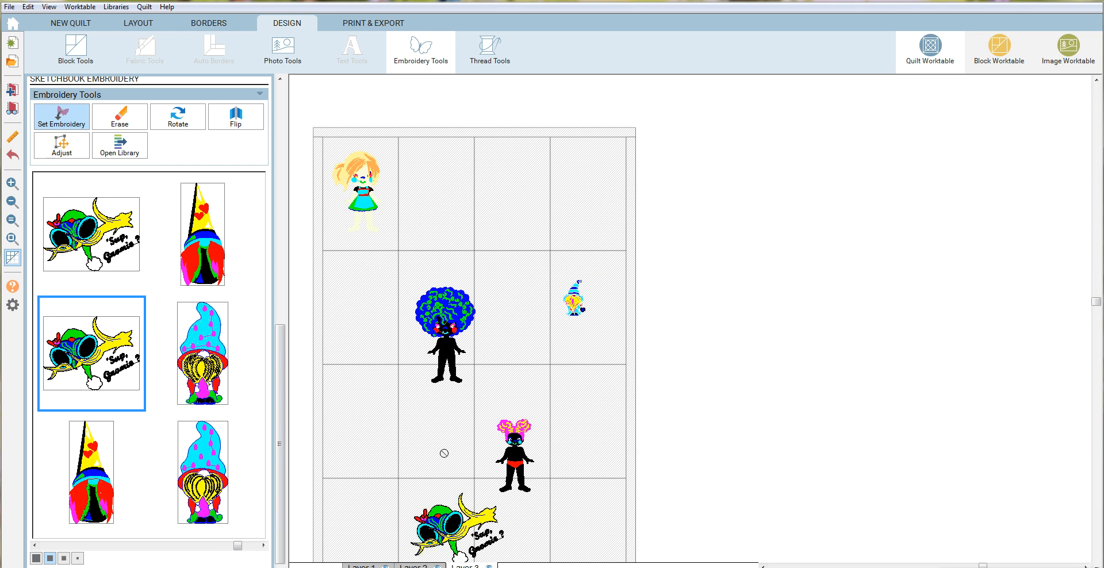
{"action": "scroll", "coordinate": [697, 349], "scroll_direction": "down", "scroll_amount": 1}
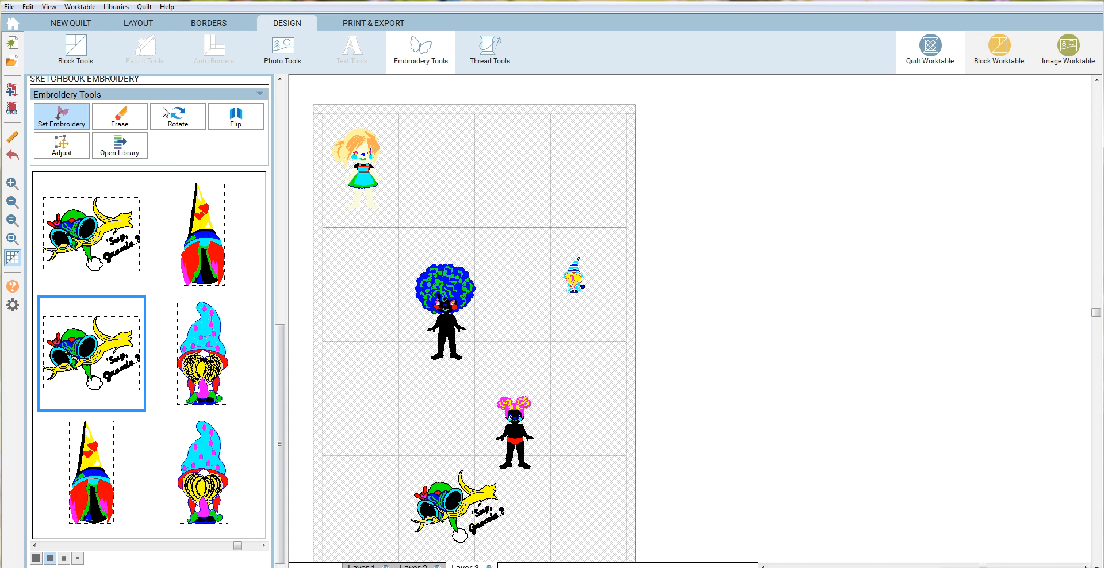
Add the quilt to the project sketchbook and save the project as ConversionVideo2
{"action": "left_click", "coordinate": [12, 91]}
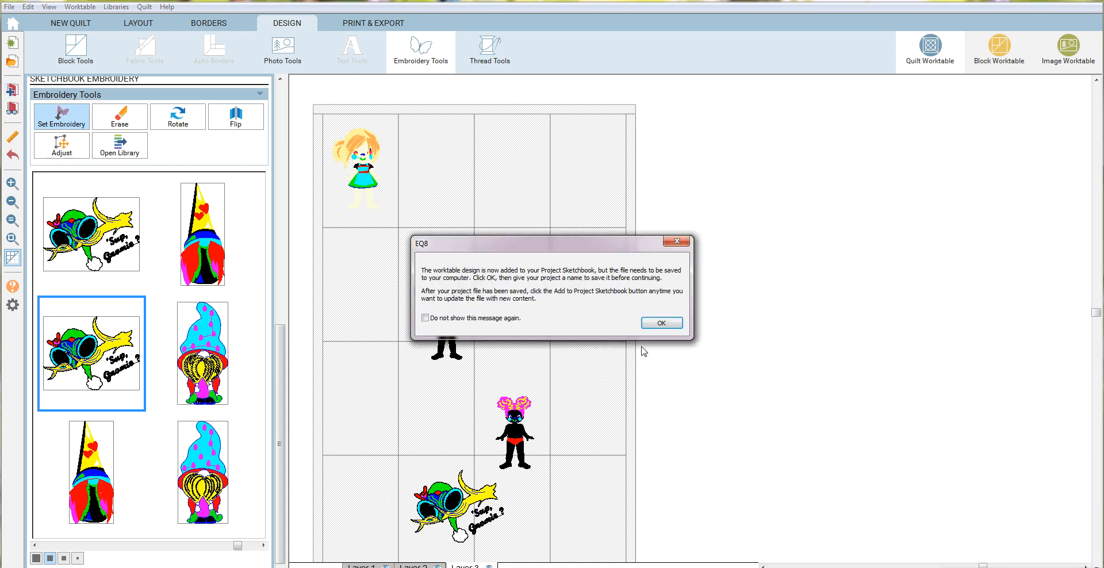
{"action": "left_click", "coordinate": [662, 323]}
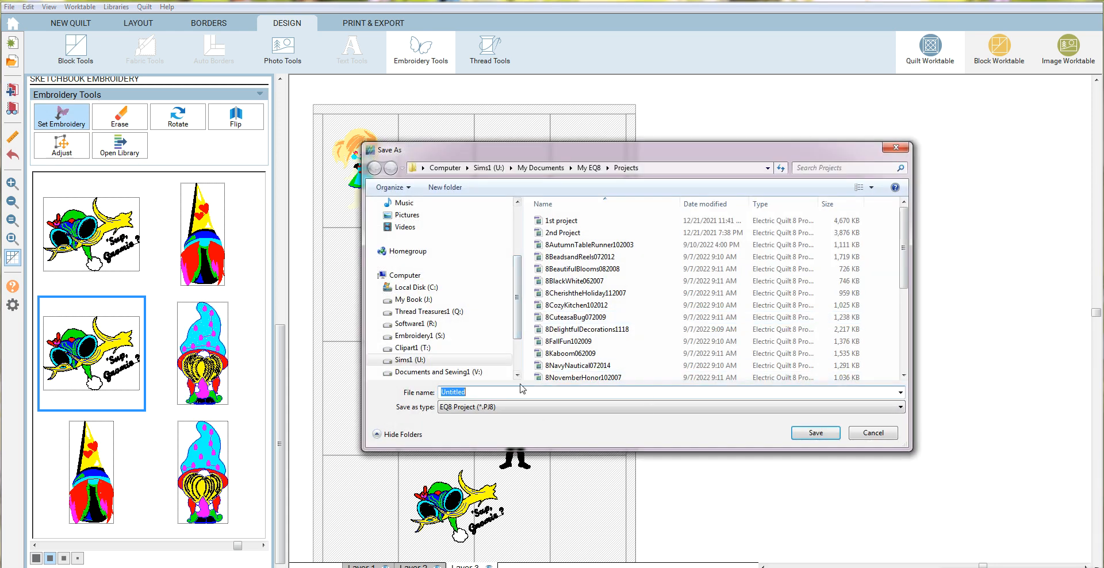
{"action": "type", "text": "C"}
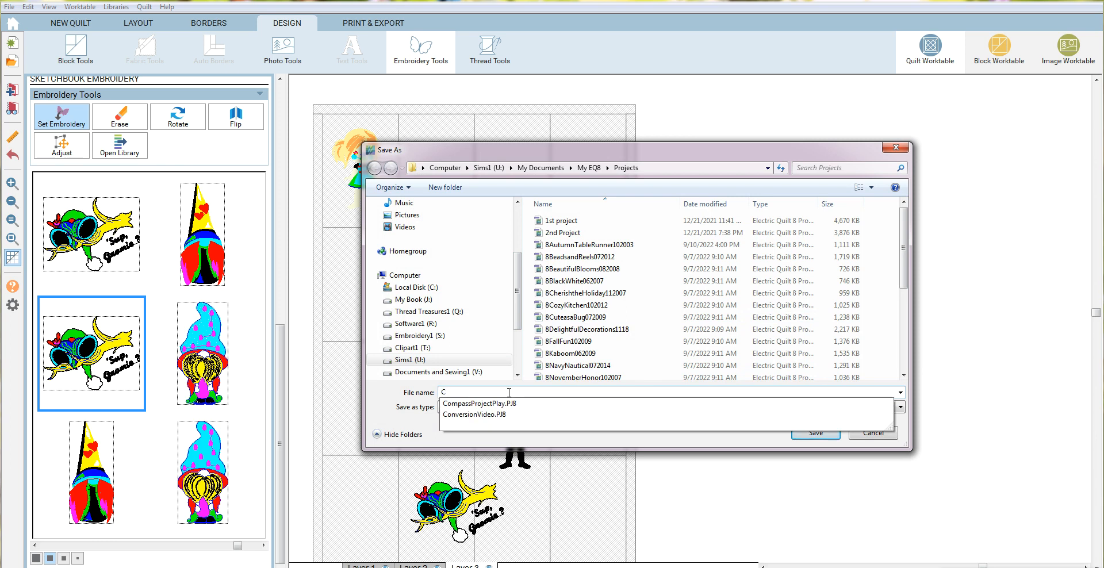
{"action": "type", "text": "onversionVideo"}
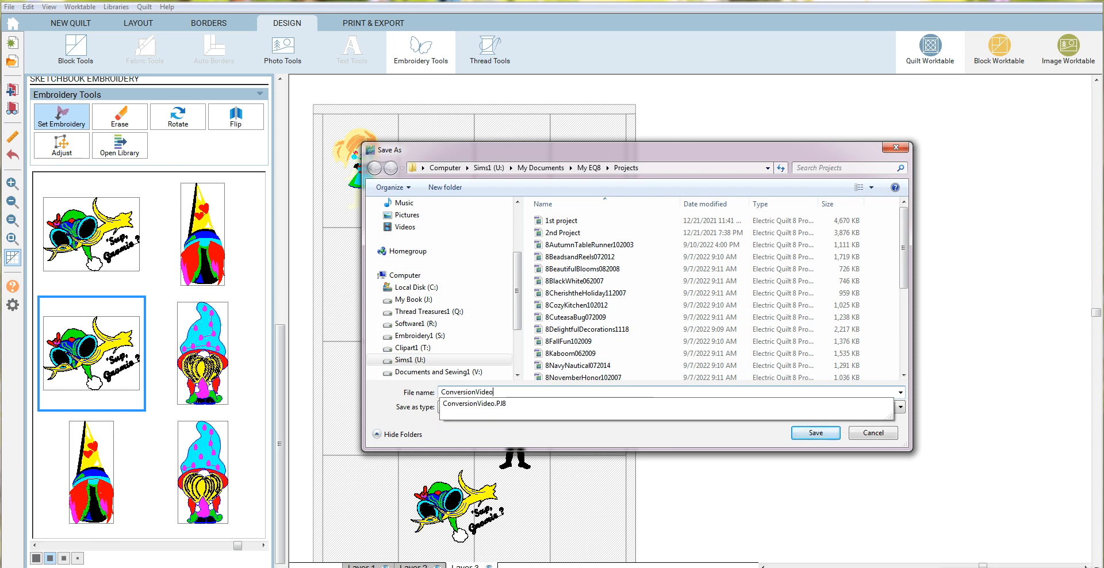
{"action": "key", "text": "Return"}
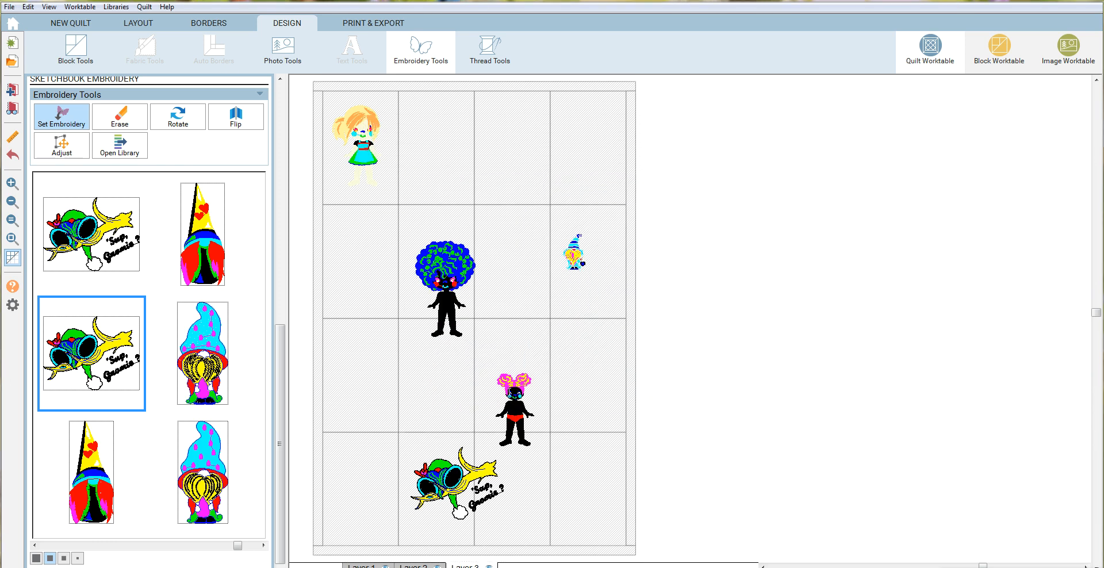
Exit the program, saving the changes to ConversionVideo2, and launch Electric Quilt 8 again from the desktop
{"action": "left_click", "coordinate": [1086, 1]}
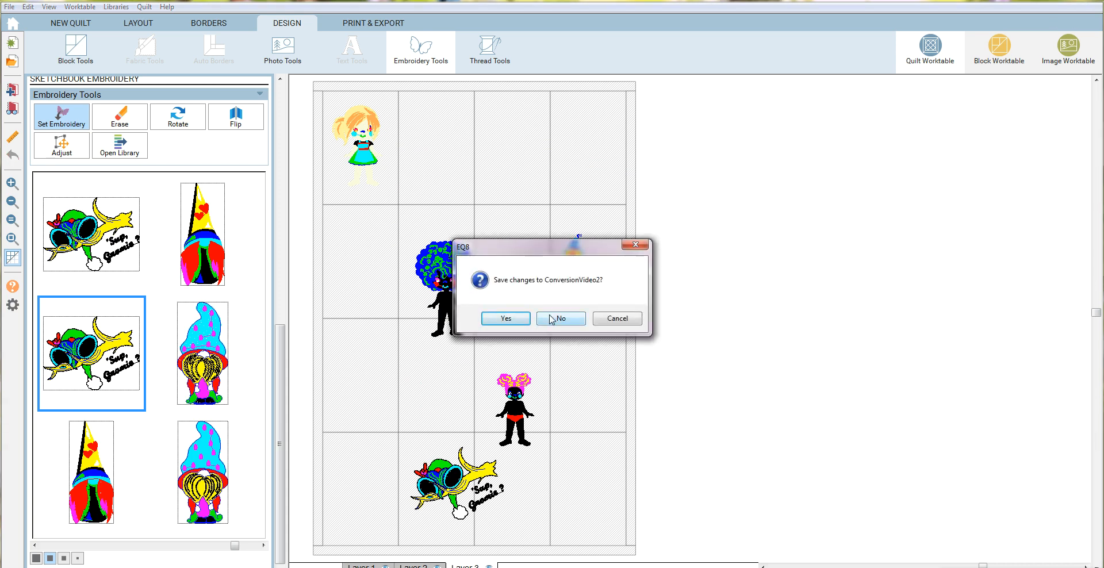
{"action": "left_click", "coordinate": [511, 318]}
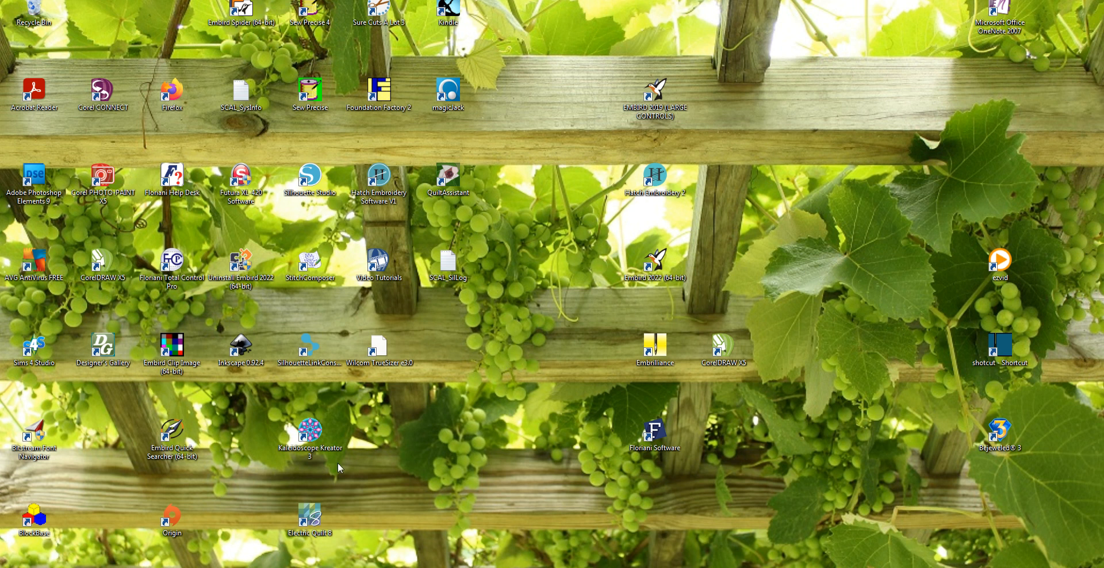
{"action": "double_click", "coordinate": [280, 526]}
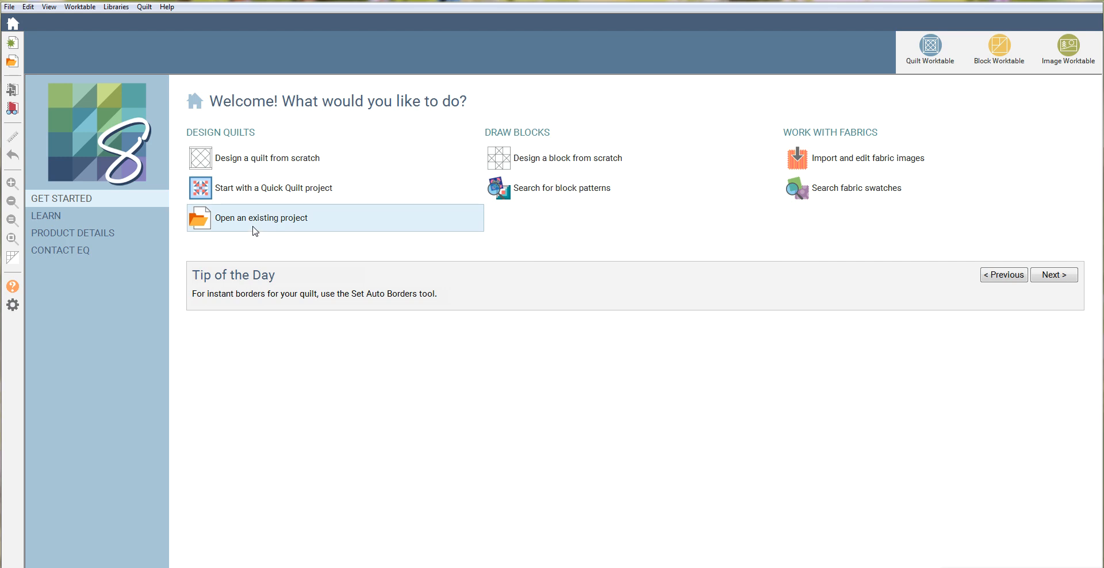
Open the existing project ConversionVideo2 and close its project sketchbook
{"action": "left_click", "coordinate": [254, 231]}
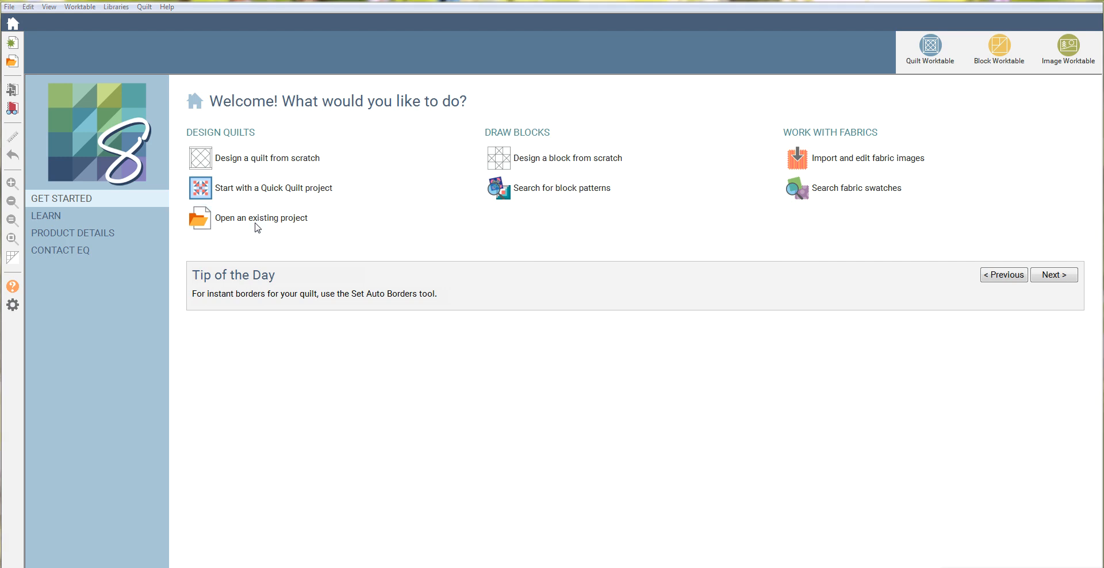
{"action": "left_click", "coordinate": [431, 205]}
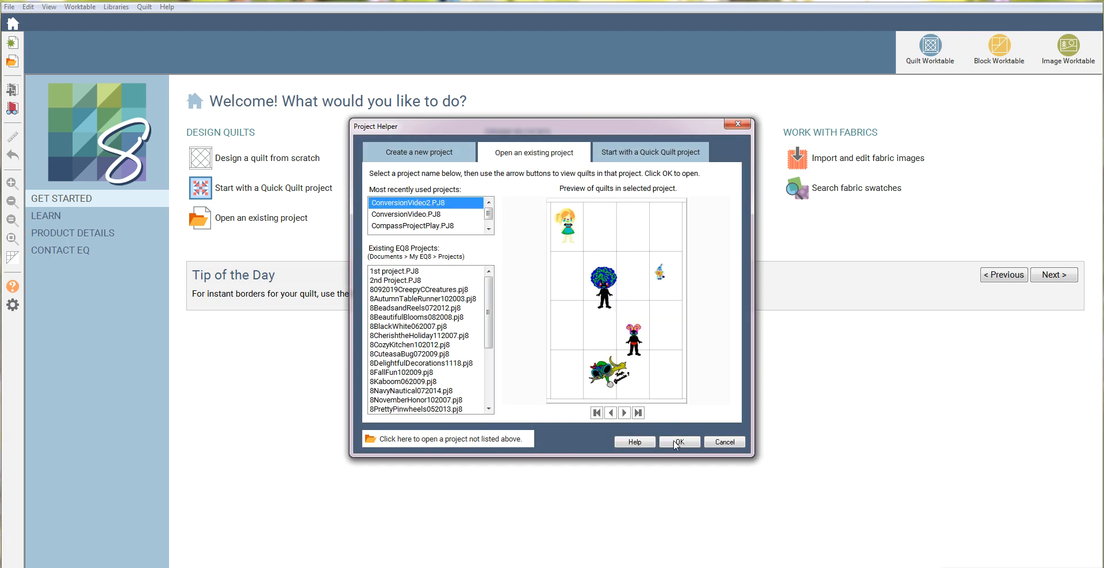
{"action": "left_click", "coordinate": [680, 442]}
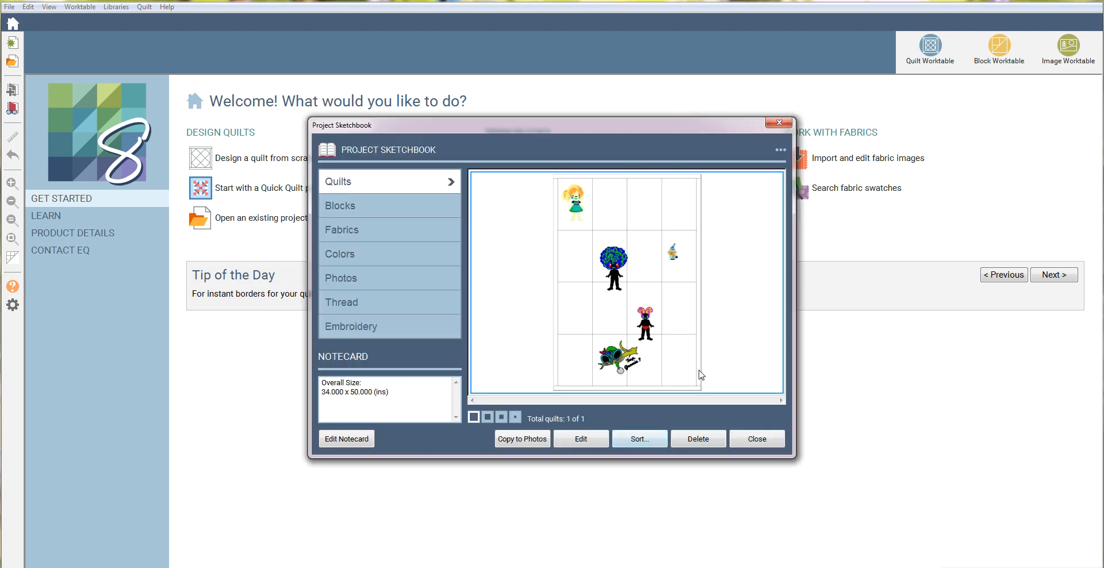
{"action": "left_click", "coordinate": [757, 439]}
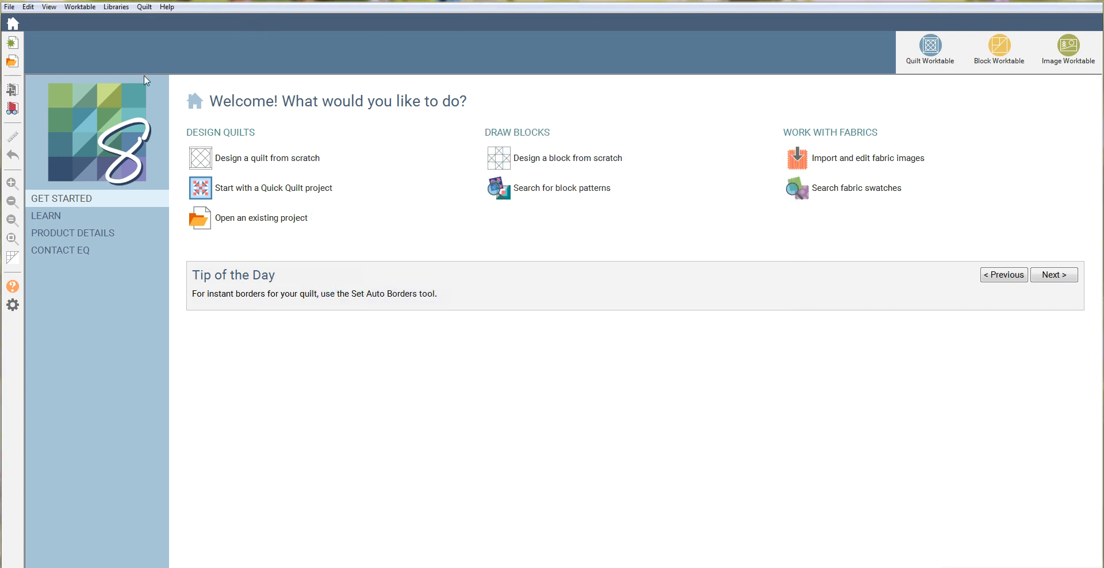
Go to the quilt worktable and open the blank horizontal quilt for designing
{"action": "left_click", "coordinate": [81, 7]}
{"action": "left_click", "coordinate": [929, 50]}
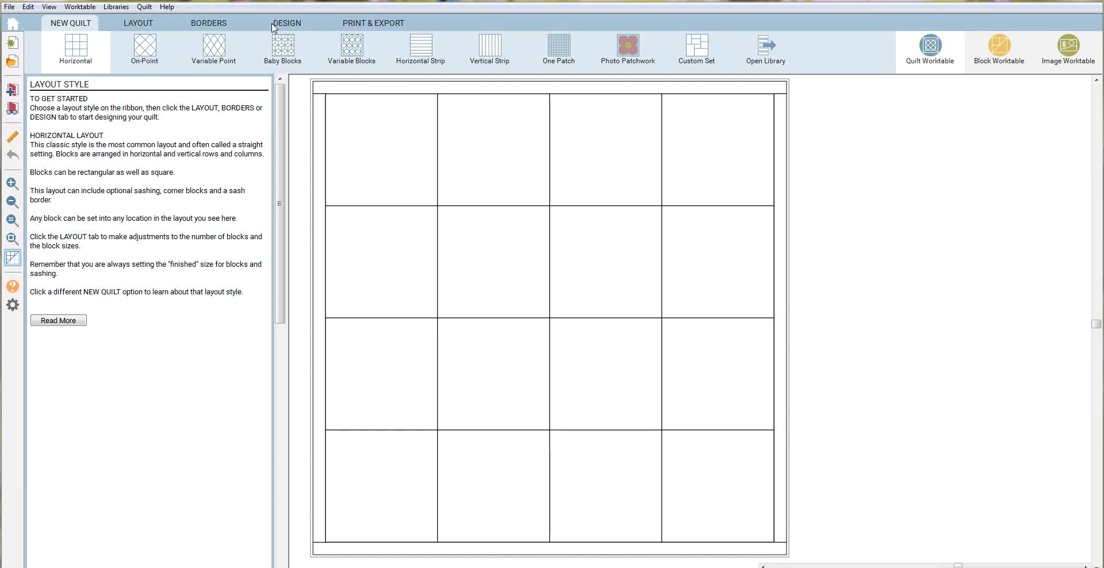
{"action": "left_click", "coordinate": [297, 26]}
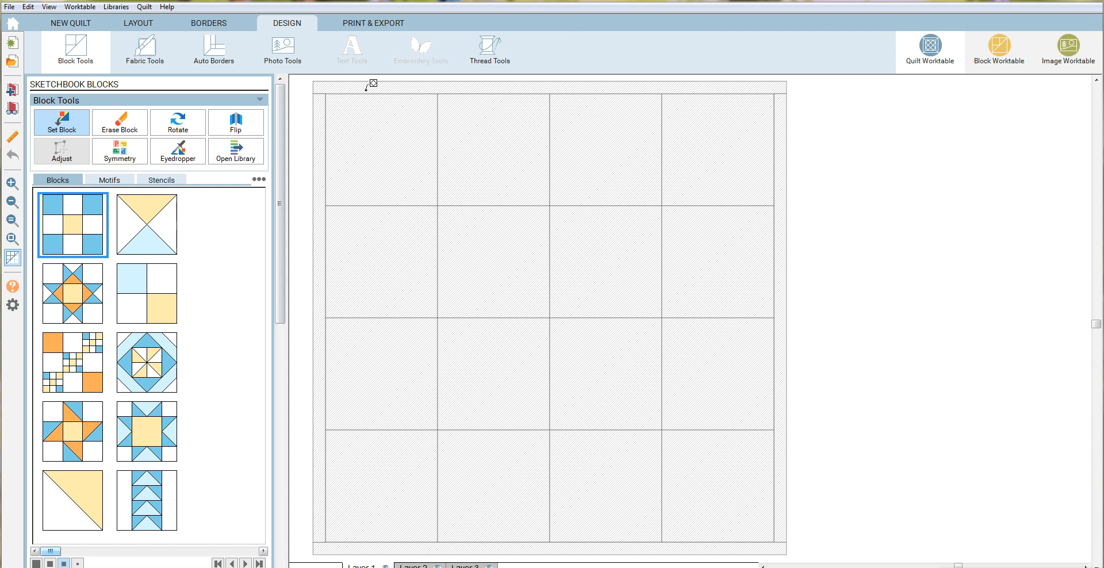
{"action": "left_click", "coordinate": [391, 159]}
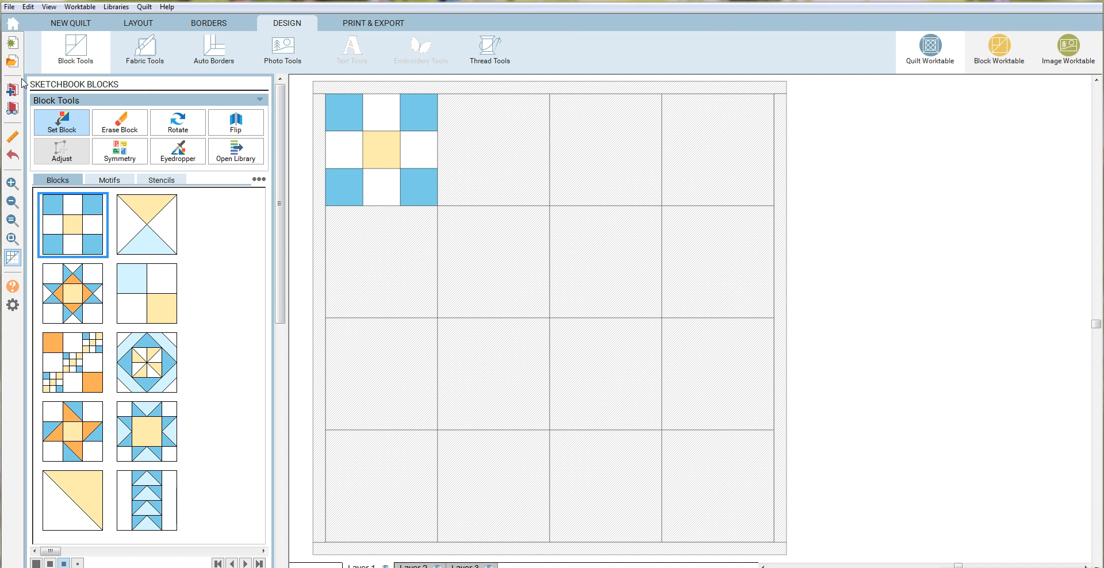
{"action": "left_click", "coordinate": [28, 6]}
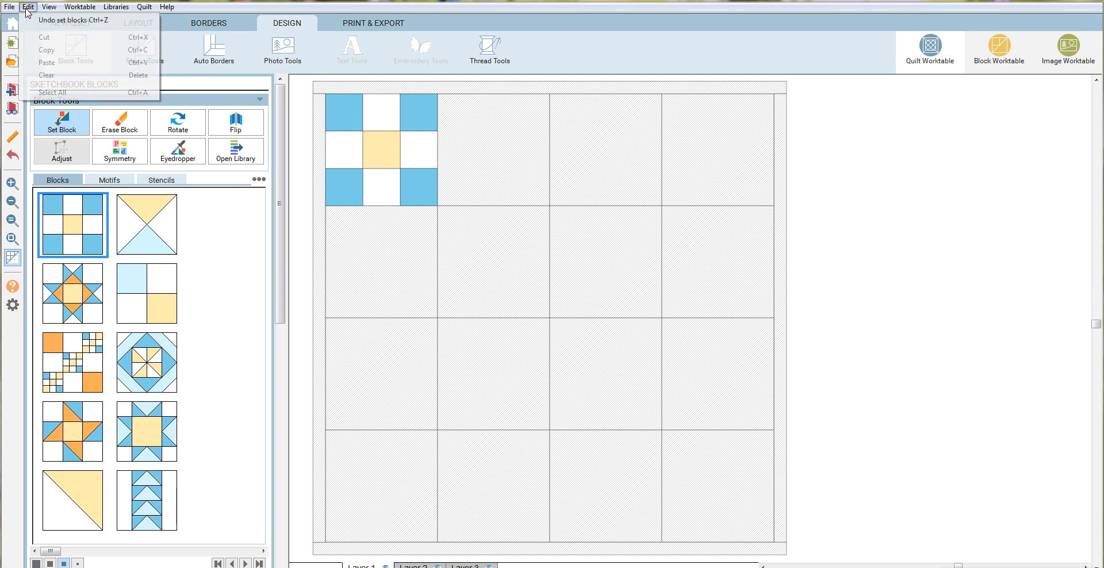
{"action": "left_click", "coordinate": [46, 18]}
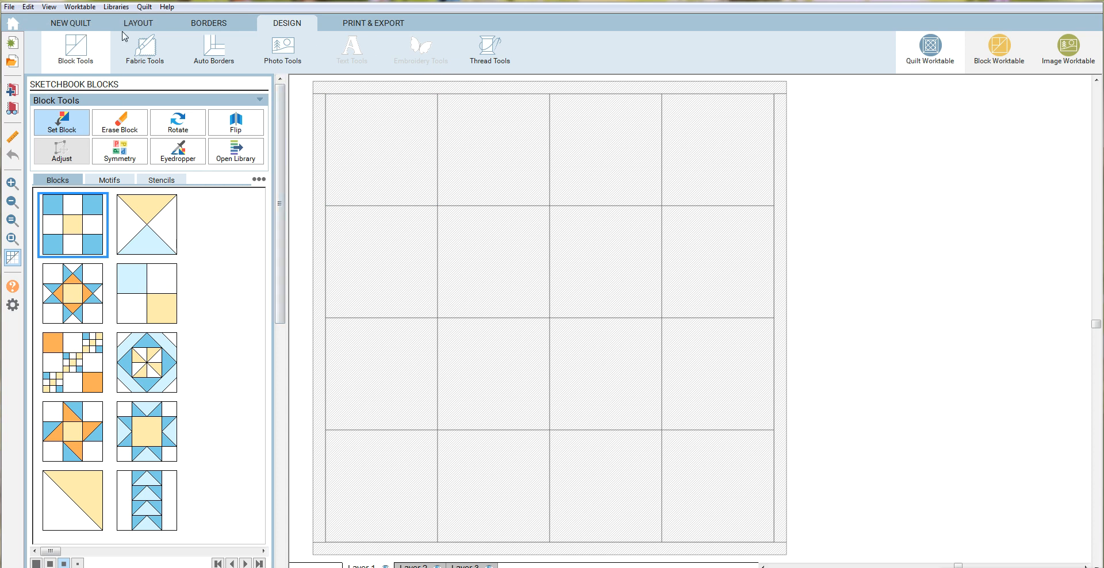
Check the horizontal layout's block count and size settings, and return to designing the quilt
{"action": "left_click", "coordinate": [140, 25]}
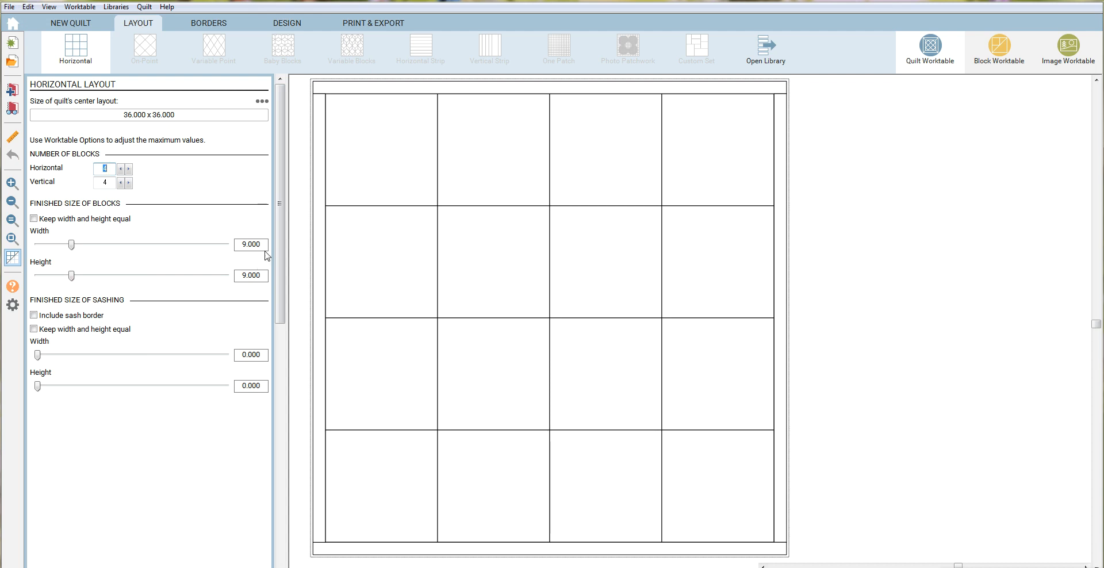
{"action": "left_click", "coordinate": [290, 28]}
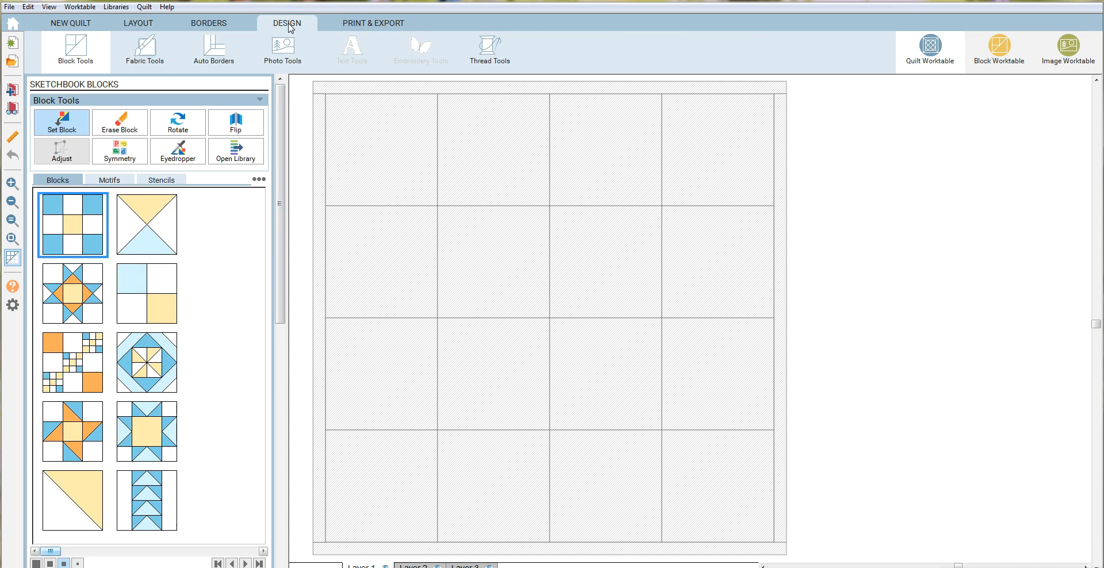